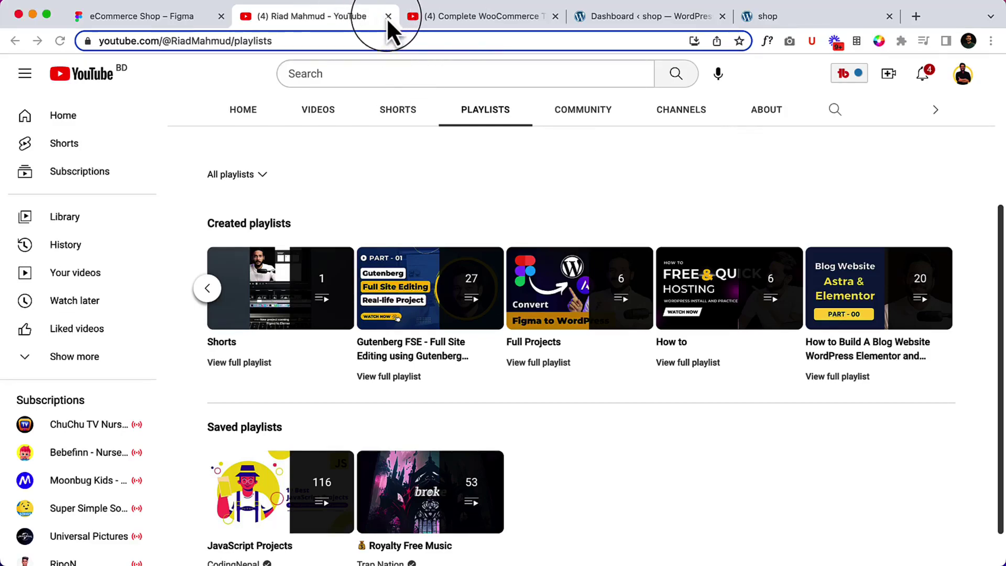
Close the video tabs, then install and activate Astra from Appearance > Themes > Add New.
{"action": "left_click", "coordinate": [389, 16]}
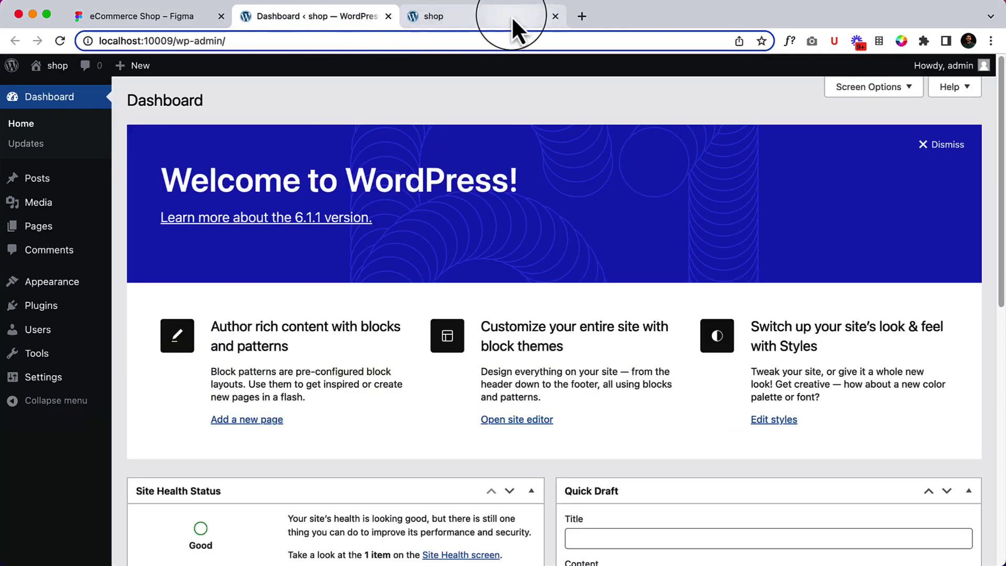
{"action": "mouse_move", "coordinate": [52, 282]}
{"action": "left_click", "coordinate": [123, 290]}
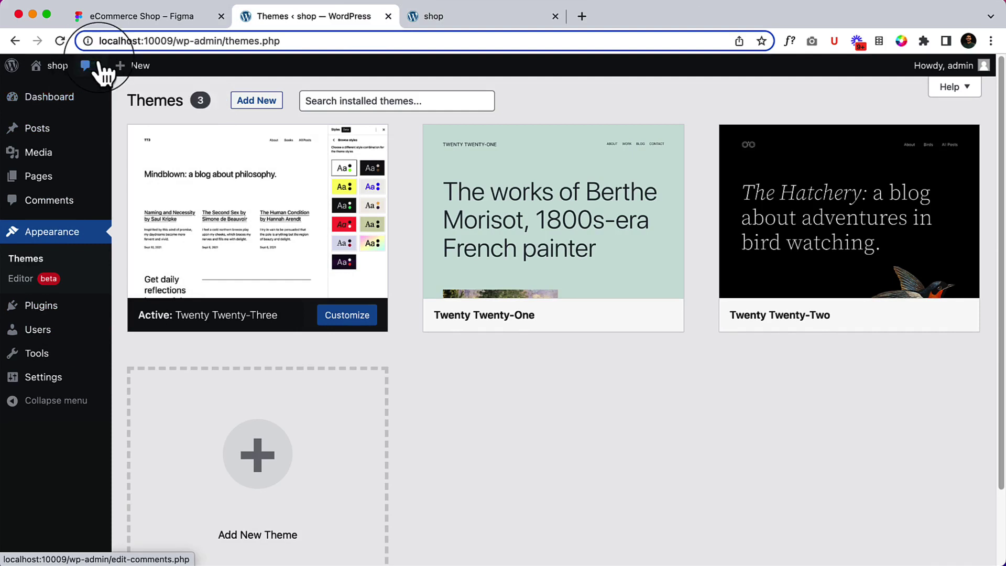
{"action": "left_click", "coordinate": [268, 102]}
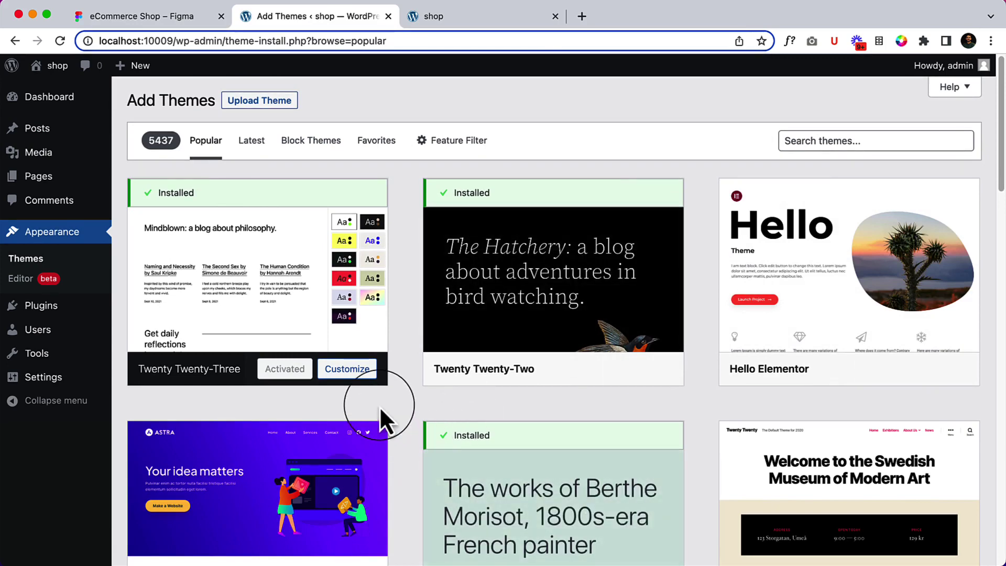
{"action": "scroll", "coordinate": [380, 411], "scroll_direction": "down", "scroll_amount": 3}
{"action": "scroll", "coordinate": [379, 406], "scroll_direction": "down", "scroll_amount": 3}
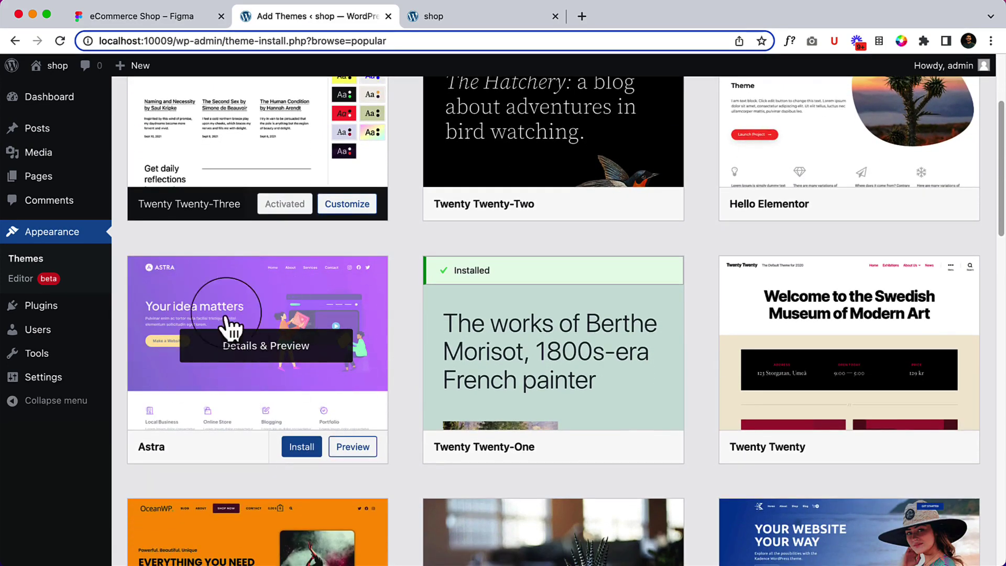
{"action": "left_click", "coordinate": [302, 448]}
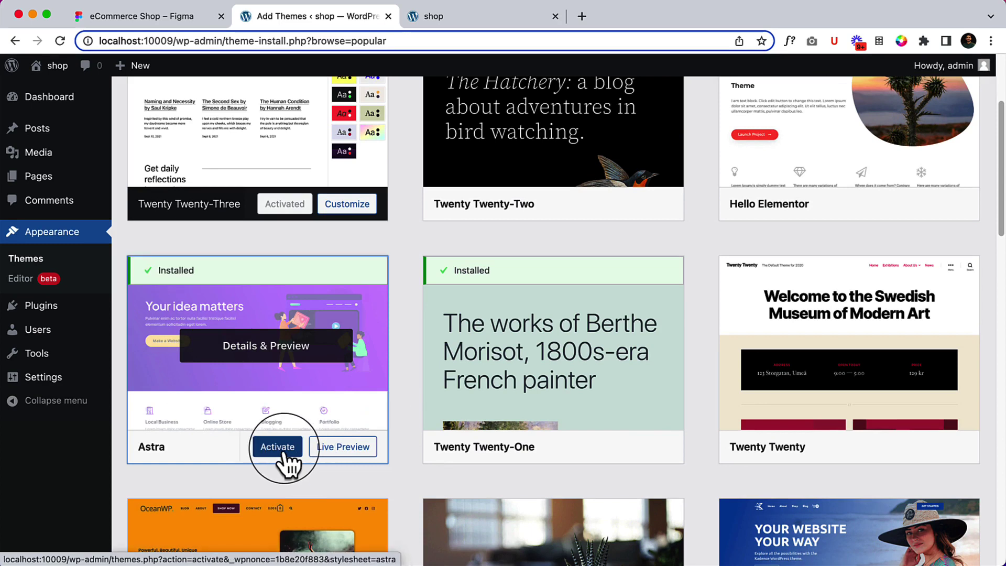
{"action": "left_click", "coordinate": [284, 461]}
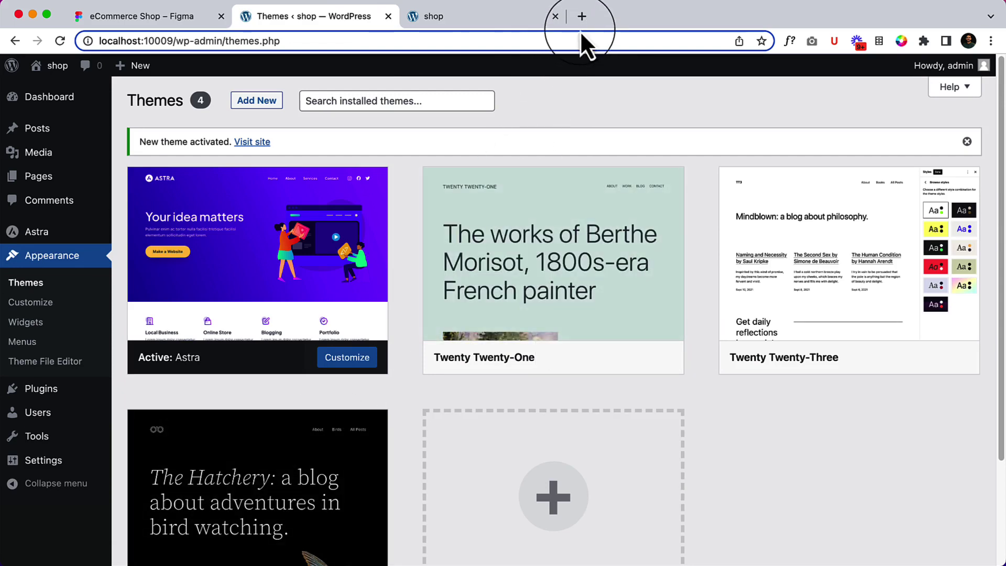
Search 'what is child theme astra' in a new tab and open the wpastra.com docs result.
{"action": "left_click", "coordinate": [582, 16]}
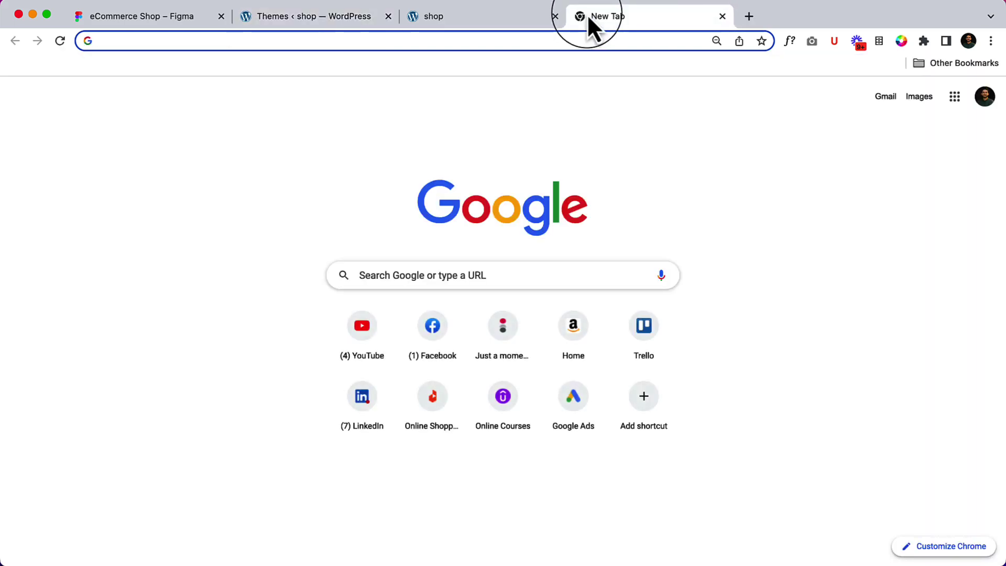
{"action": "type", "text": "wa"}
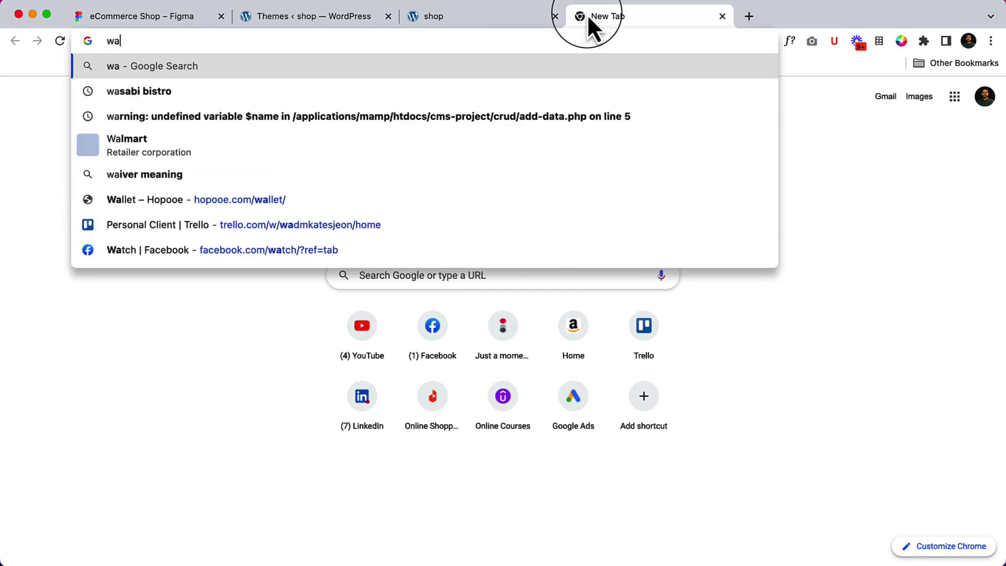
{"action": "type", "text": "ht is child theme astra"}
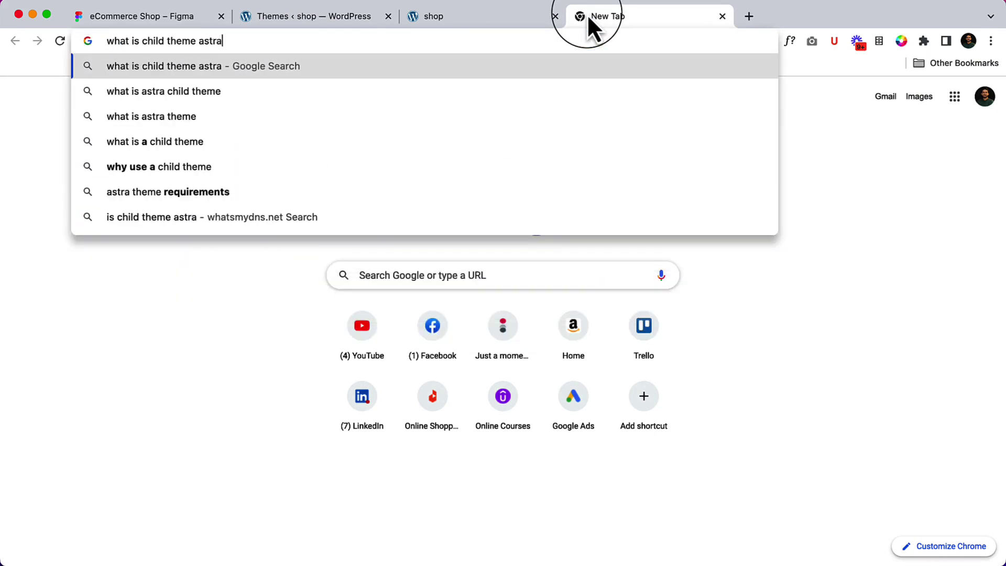
{"action": "key", "text": "Return"}
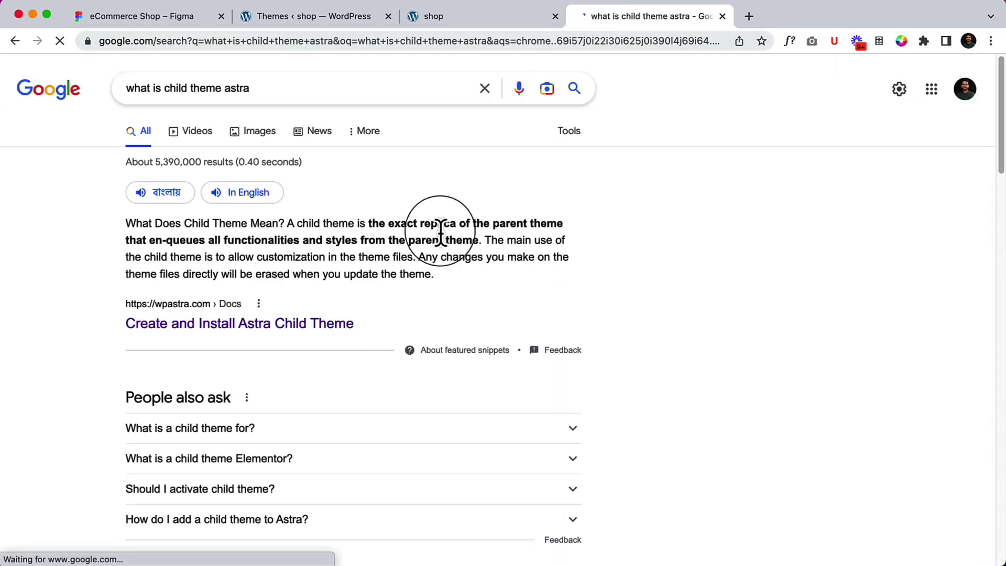
{"action": "left_click", "coordinate": [212, 325]}
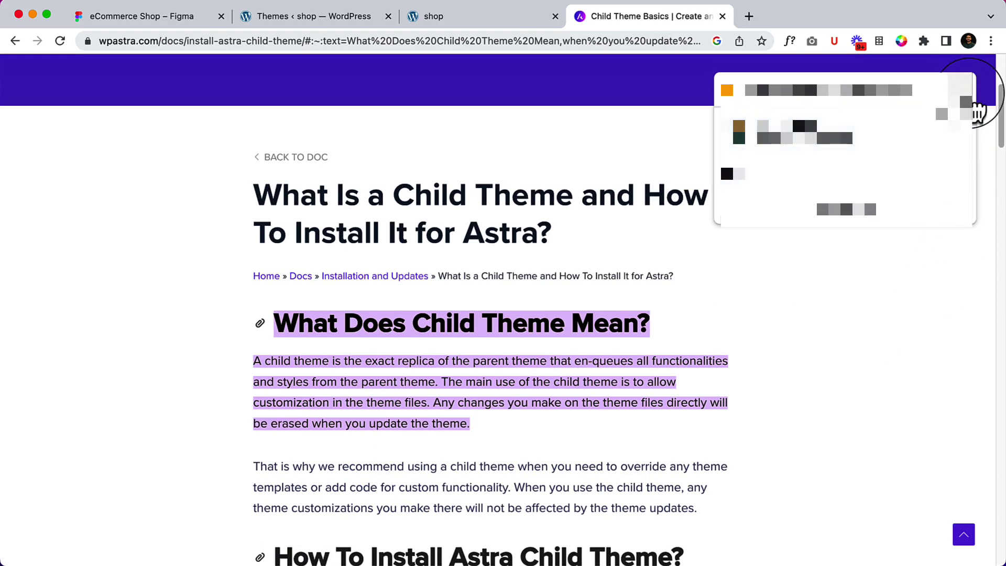
Dismiss the popup and read through Astra's child theme documentation article.
{"action": "left_click", "coordinate": [974, 105]}
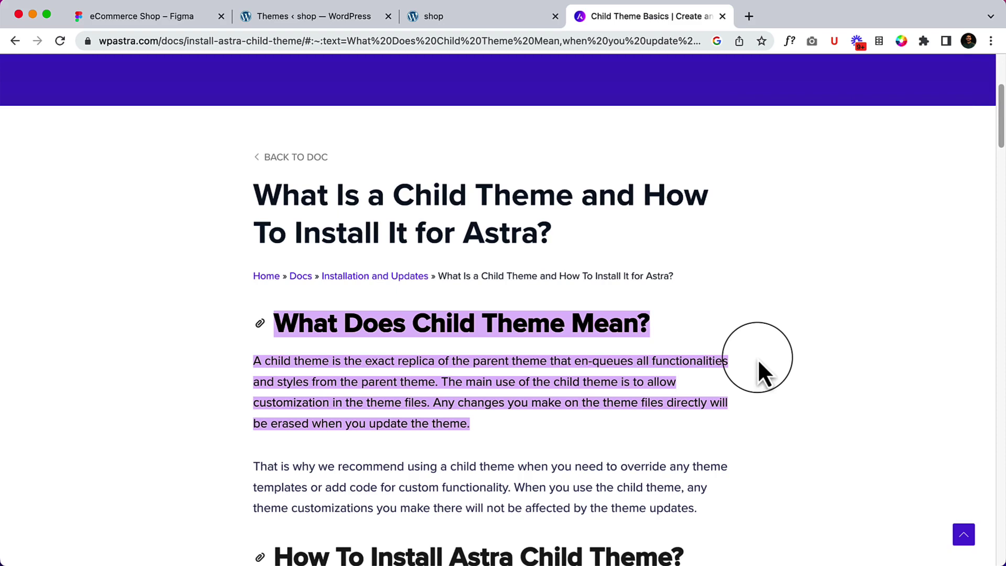
{"action": "scroll", "coordinate": [759, 362], "scroll_direction": "down", "scroll_amount": 1}
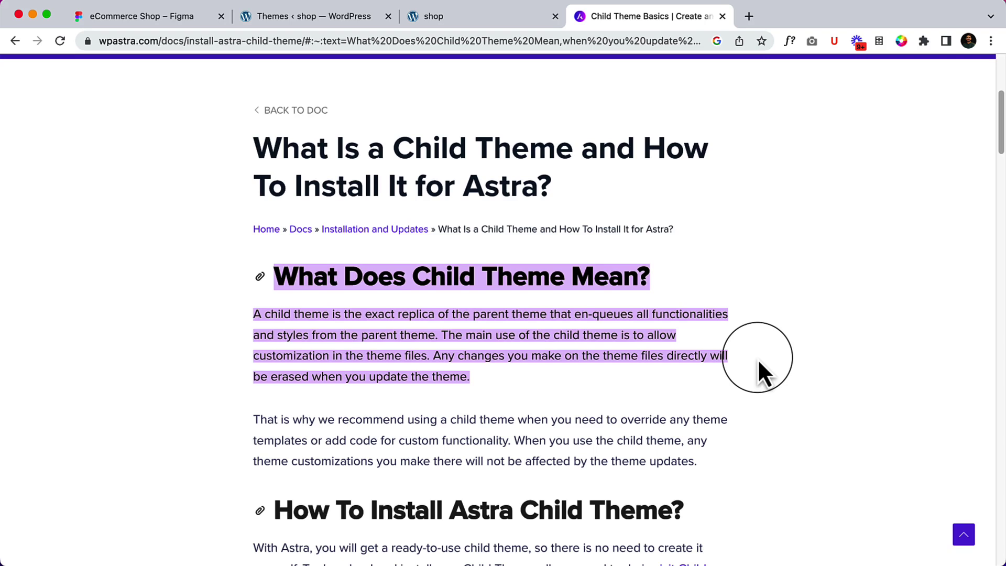
{"action": "scroll", "coordinate": [758, 358], "scroll_direction": "down", "scroll_amount": 1}
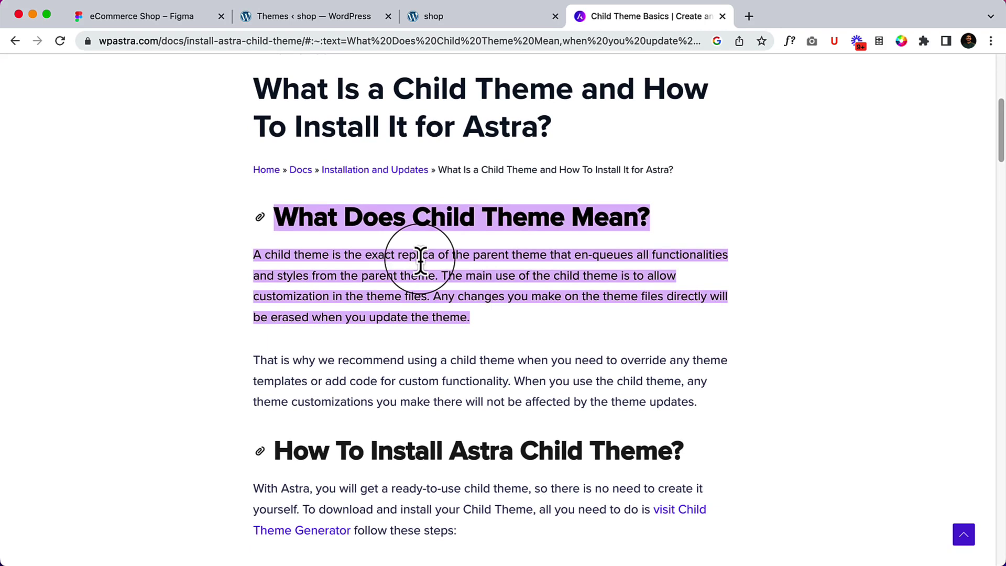
{"action": "scroll", "coordinate": [421, 259], "scroll_direction": "down", "scroll_amount": 1}
{"action": "scroll", "coordinate": [420, 210], "scroll_direction": "down", "scroll_amount": 2}
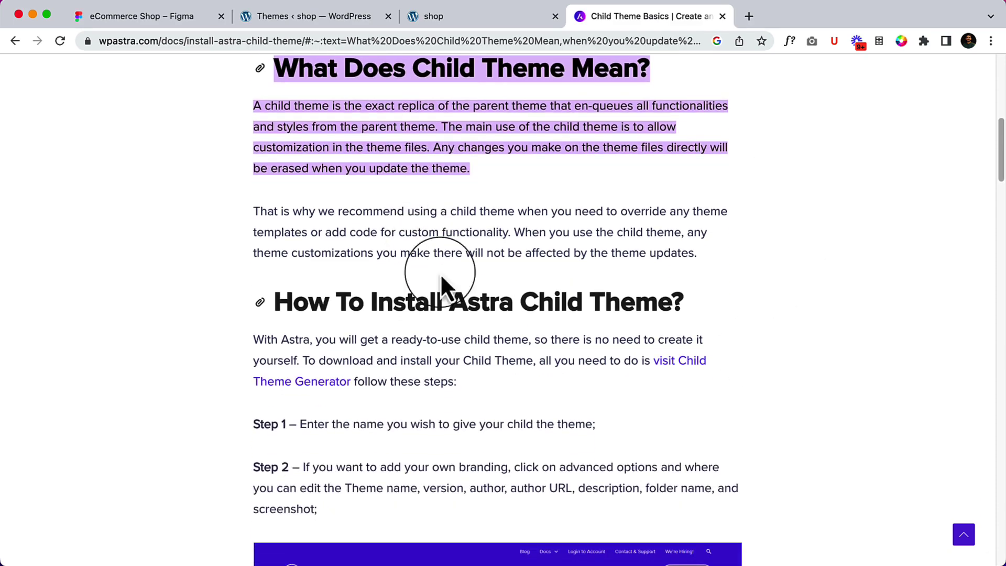
{"action": "scroll", "coordinate": [464, 166], "scroll_direction": "down", "scroll_amount": 6}
{"action": "scroll", "coordinate": [464, 168], "scroll_direction": "down", "scroll_amount": 2}
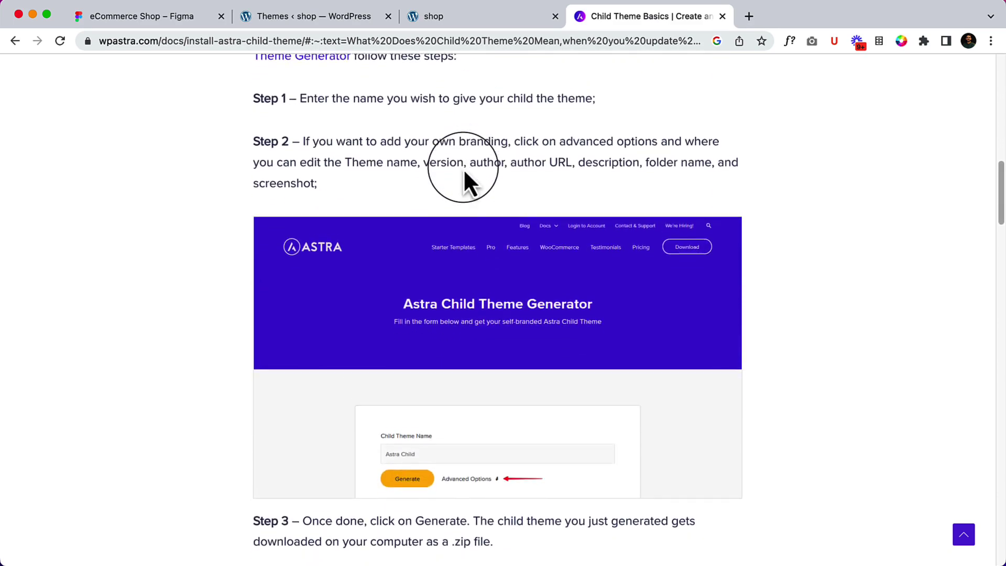
{"action": "scroll", "coordinate": [464, 168], "scroll_direction": "down", "scroll_amount": 5}
{"action": "scroll", "coordinate": [465, 173], "scroll_direction": "down", "scroll_amount": 4}
{"action": "scroll", "coordinate": [464, 173], "scroll_direction": "down", "scroll_amount": 9}
{"action": "scroll", "coordinate": [464, 173], "scroll_direction": "down", "scroll_amount": 10}
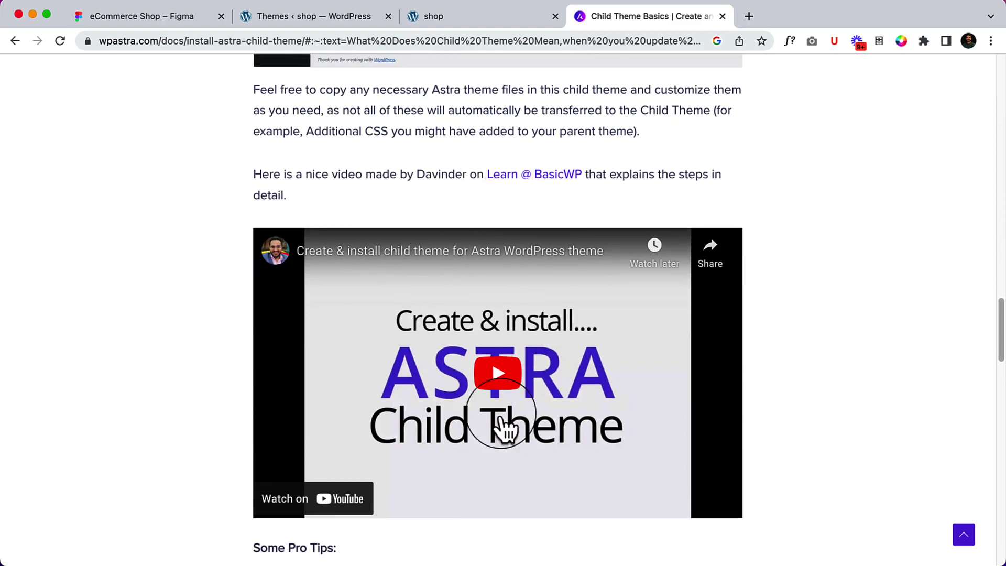
{"action": "scroll", "coordinate": [414, 408], "scroll_direction": "down", "scroll_amount": 2}
{"action": "scroll", "coordinate": [402, 378], "scroll_direction": "down", "scroll_amount": 2}
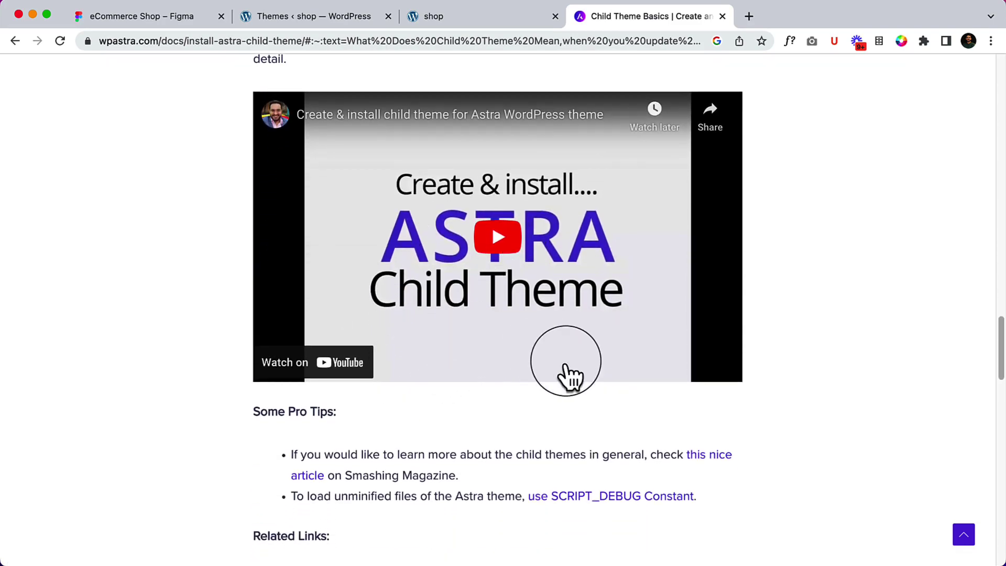
{"action": "scroll", "coordinate": [566, 362], "scroll_direction": "down", "scroll_amount": 10}
{"action": "scroll", "coordinate": [568, 373], "scroll_direction": "up", "scroll_amount": 10}
{"action": "scroll", "coordinate": [569, 373], "scroll_direction": "up", "scroll_amount": 10}
{"action": "scroll", "coordinate": [568, 373], "scroll_direction": "up", "scroll_amount": 3}
{"action": "scroll", "coordinate": [569, 373], "scroll_direction": "down", "scroll_amount": 3}
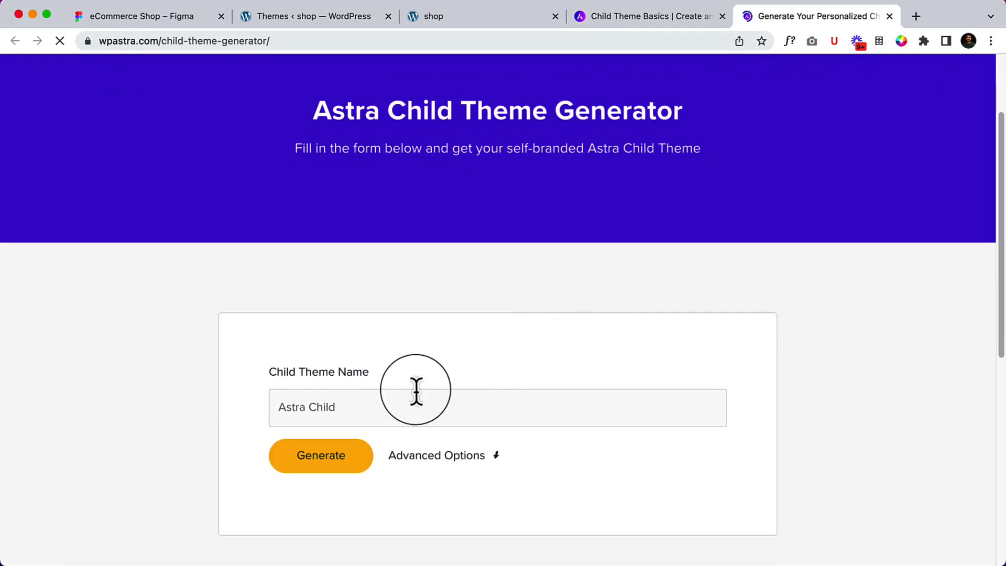
Name the child theme 'Astra Child' and reveal the advanced version and author fields.
{"action": "left_click", "coordinate": [384, 419]}
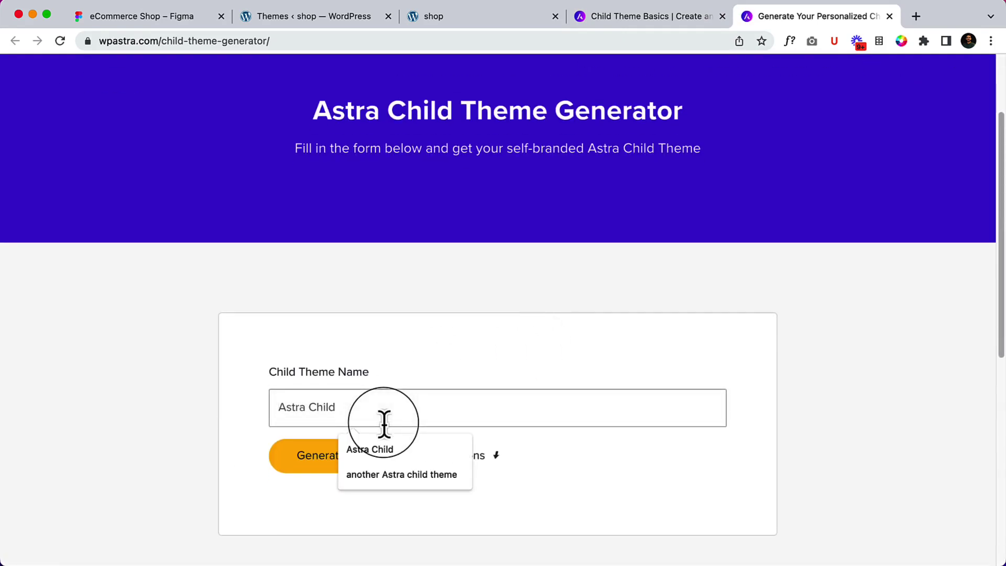
{"action": "key", "text": "Down"}
{"action": "key", "text": "Return"}
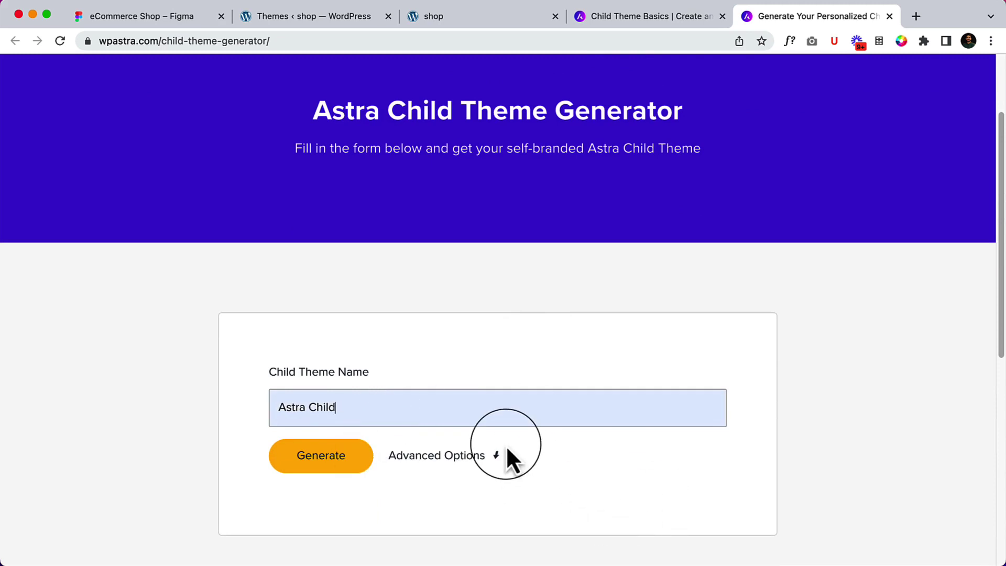
{"action": "scroll", "coordinate": [505, 445], "scroll_direction": "down", "scroll_amount": 2}
{"action": "left_click", "coordinate": [454, 371]}
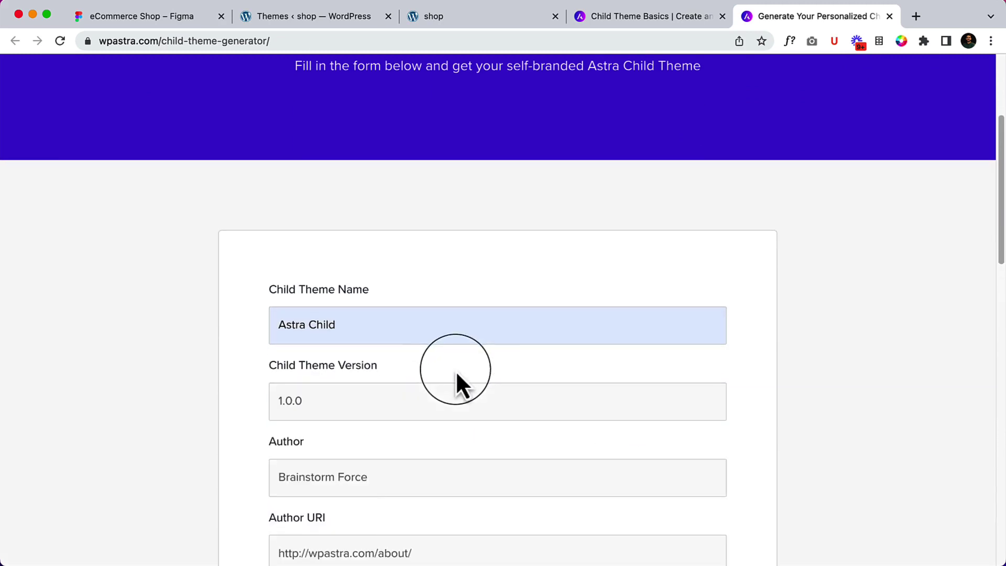
Generate the child theme and download it as astra-child zip.
{"action": "scroll", "coordinate": [455, 369], "scroll_direction": "down", "scroll_amount": 3}
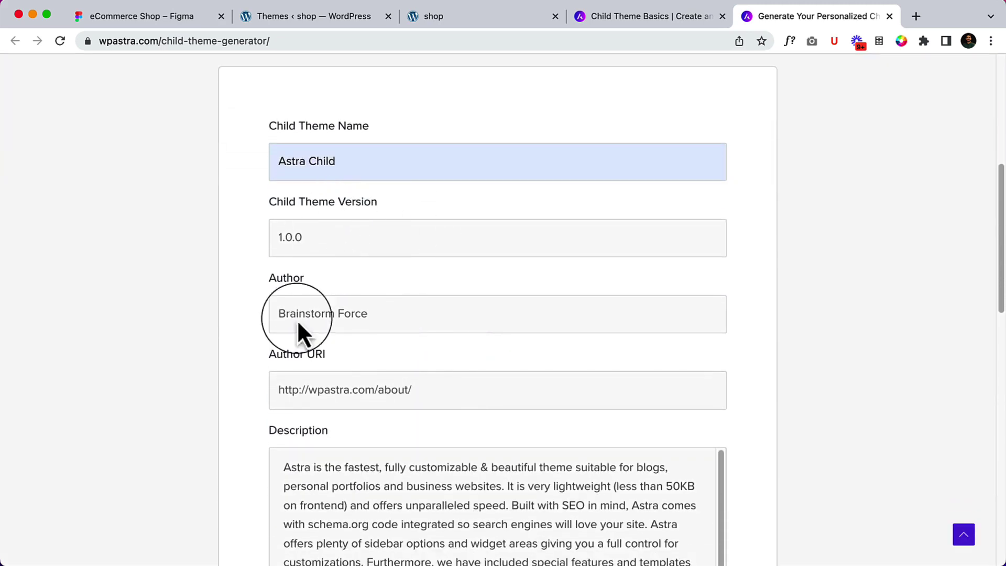
{"action": "scroll", "coordinate": [299, 293], "scroll_direction": "down", "scroll_amount": 2}
{"action": "scroll", "coordinate": [376, 346], "scroll_direction": "down", "scroll_amount": 2}
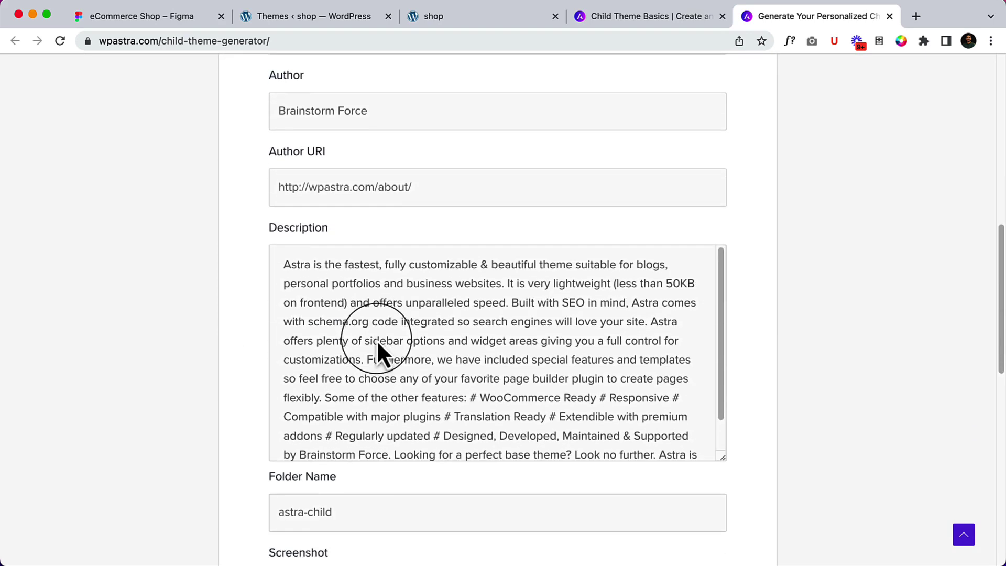
{"action": "scroll", "coordinate": [382, 326], "scroll_direction": "down", "scroll_amount": 1}
{"action": "scroll", "coordinate": [427, 332], "scroll_direction": "down", "scroll_amount": 2}
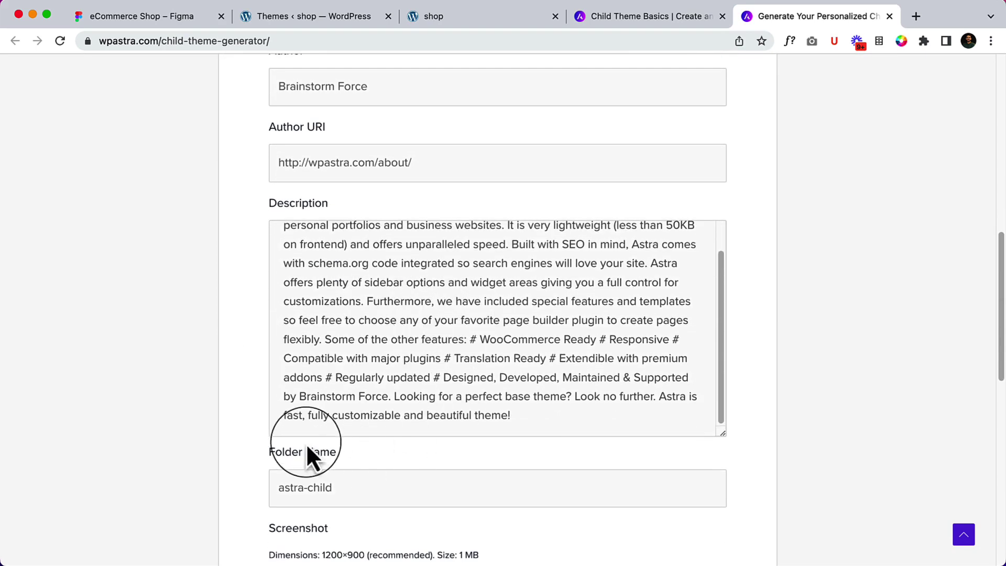
{"action": "scroll", "coordinate": [279, 467], "scroll_direction": "down", "scroll_amount": 1}
{"action": "scroll", "coordinate": [279, 467], "scroll_direction": "down", "scroll_amount": 2}
{"action": "scroll", "coordinate": [278, 466], "scroll_direction": "down", "scroll_amount": 1}
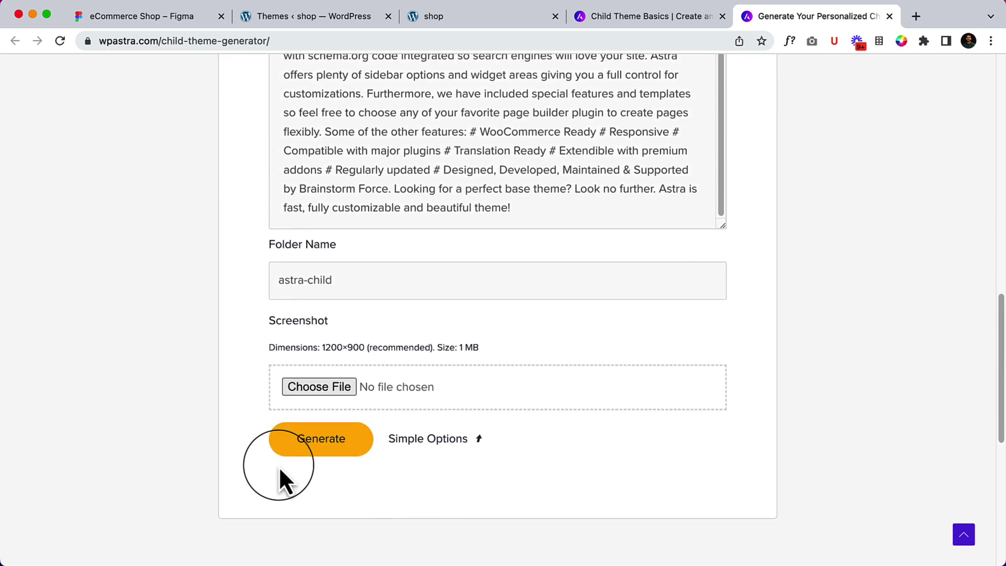
{"action": "left_click", "coordinate": [355, 445]}
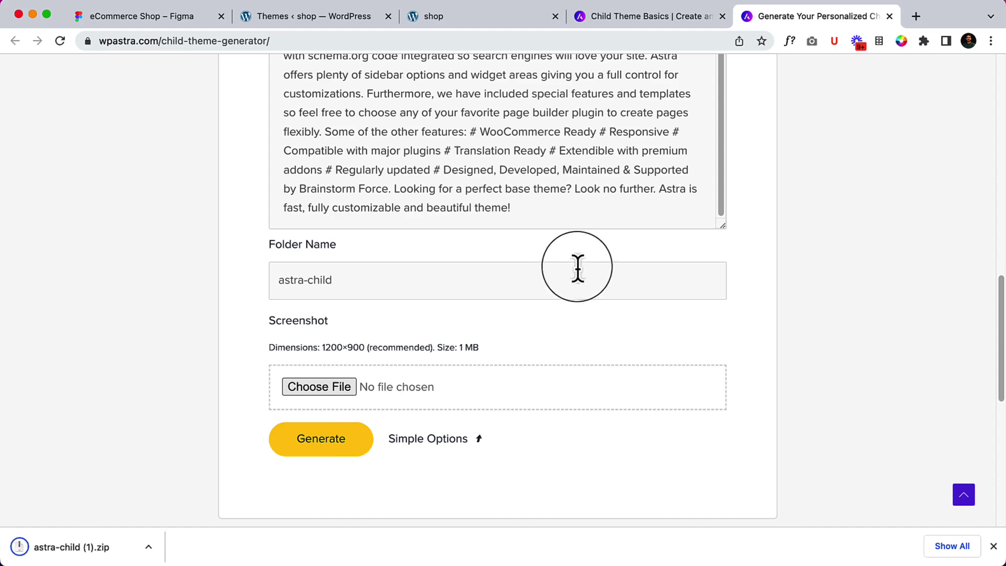
{"action": "scroll", "coordinate": [515, 285], "scroll_direction": "up", "scroll_amount": 2}
{"action": "scroll", "coordinate": [515, 282], "scroll_direction": "up", "scroll_amount": 4}
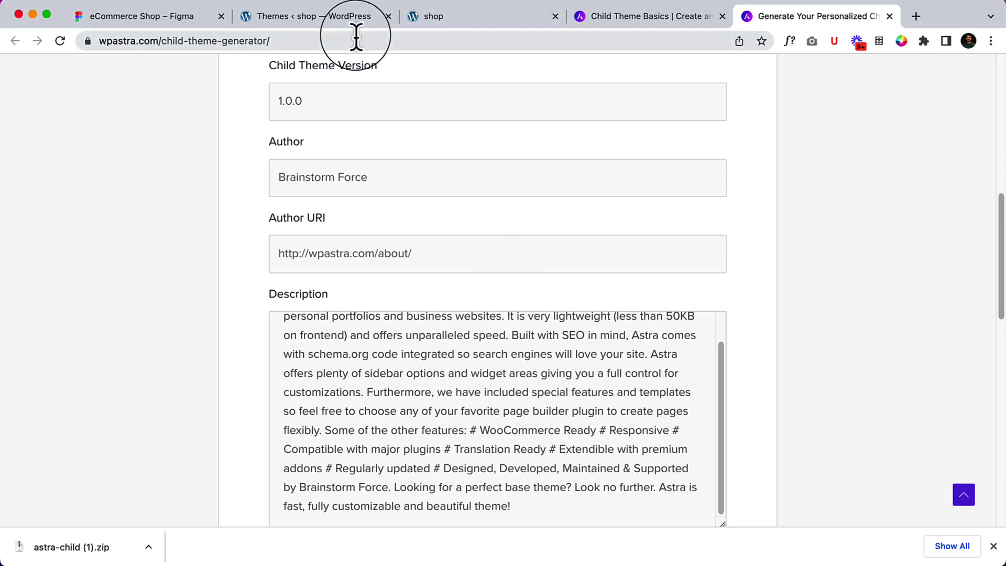
Upload astra-child (1).zip as a new WordPress theme, install it and activate it.
{"action": "left_click", "coordinate": [298, 23]}
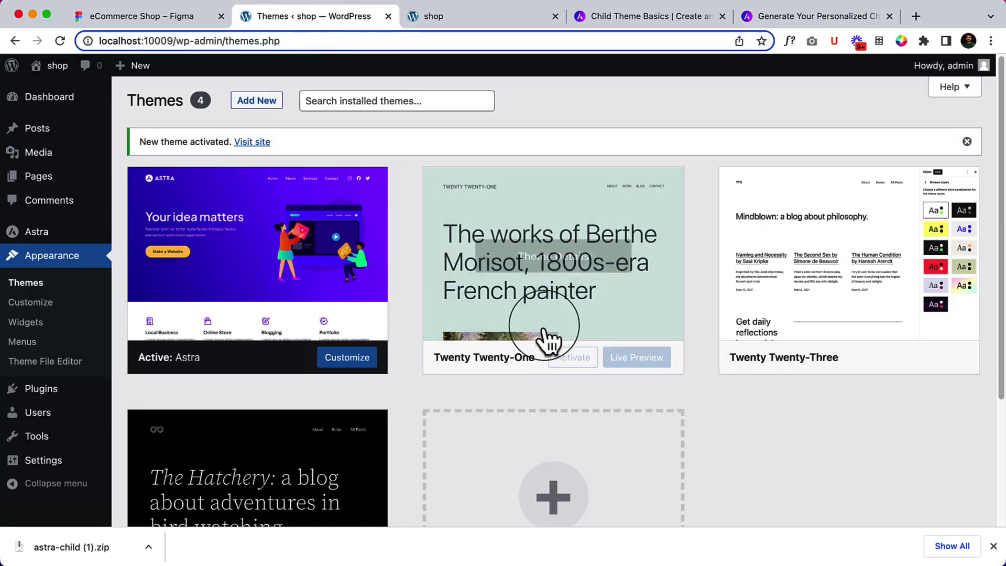
{"action": "left_click", "coordinate": [257, 101]}
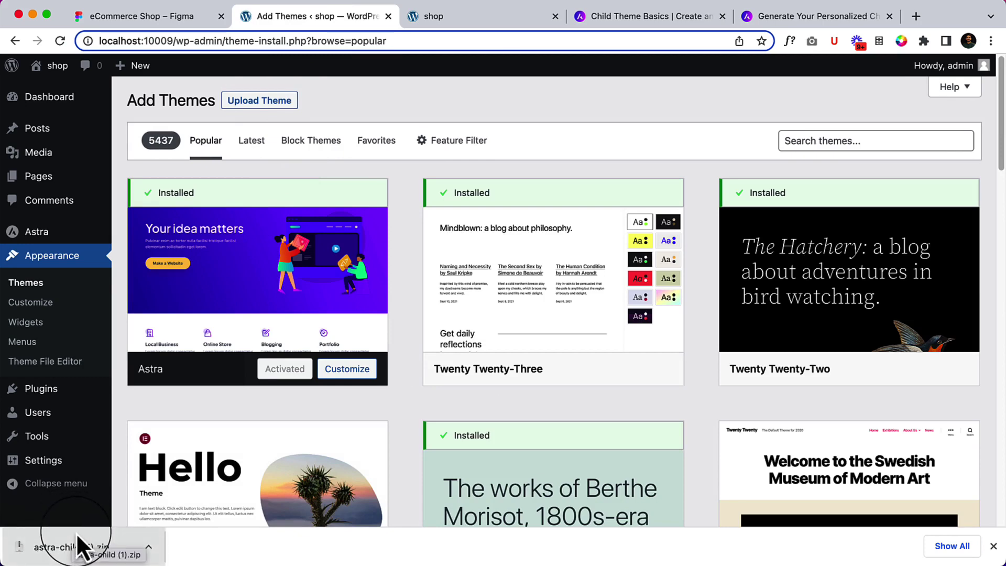
{"action": "left_click", "coordinate": [250, 101]}
{"action": "mouse_move", "coordinate": [68, 554]}
{"action": "left_mouse_down"}
{"action": "mouse_move", "coordinate": [418, 230]}
{"action": "mouse_move", "coordinate": [431, 231]}
{"action": "left_mouse_up"}
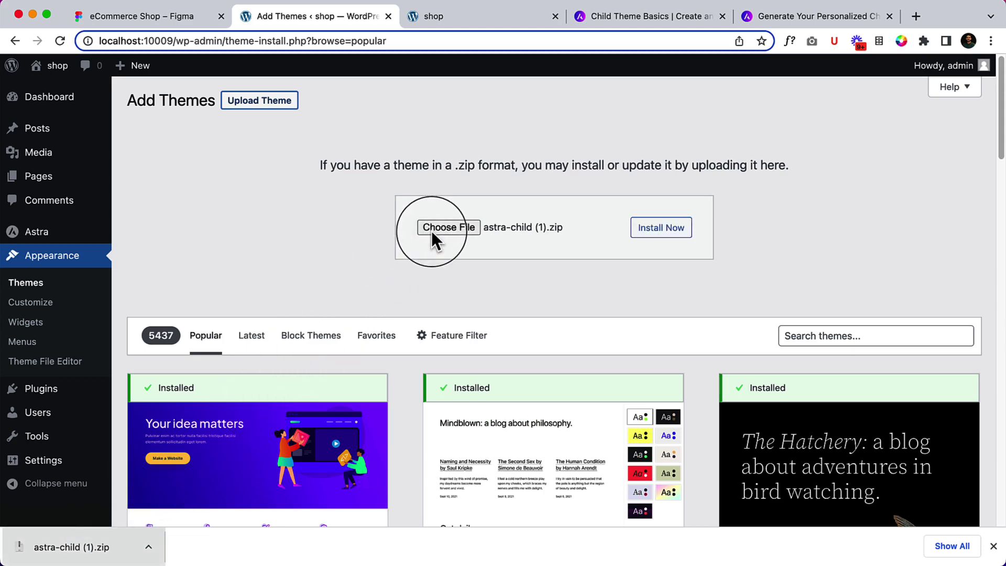
{"action": "left_click", "coordinate": [663, 232]}
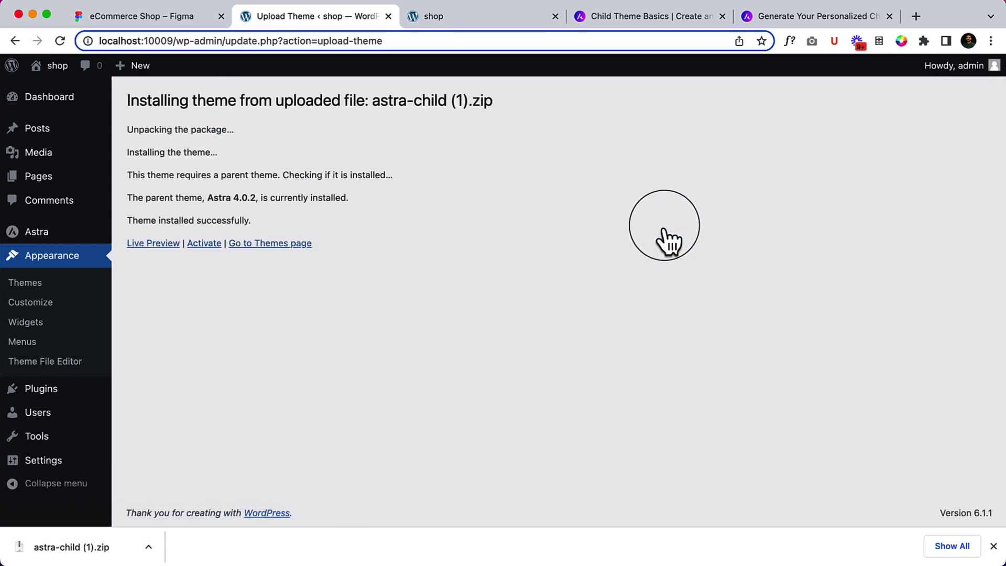
{"action": "left_click", "coordinate": [204, 244]}
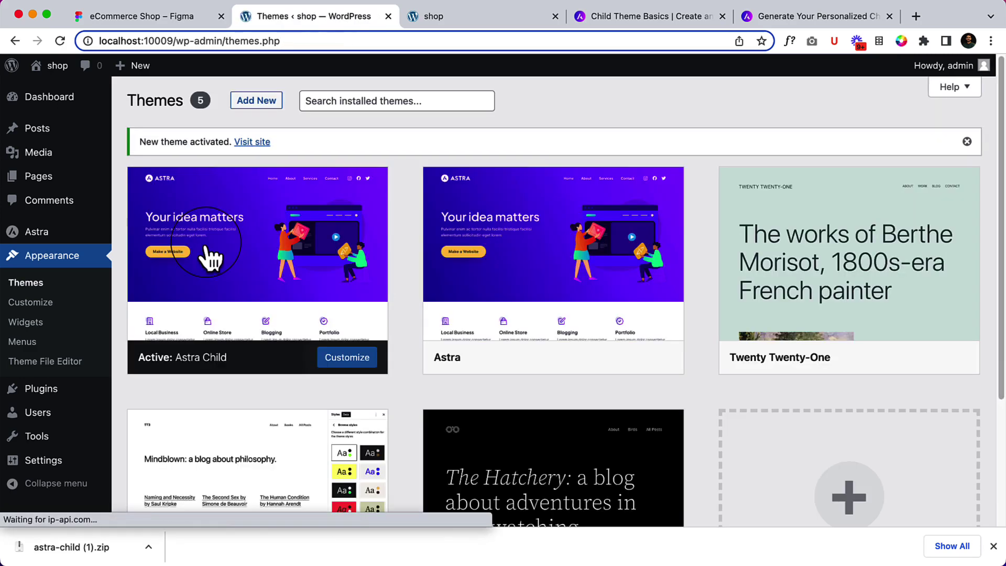
{"action": "mouse_move", "coordinate": [552, 244]}
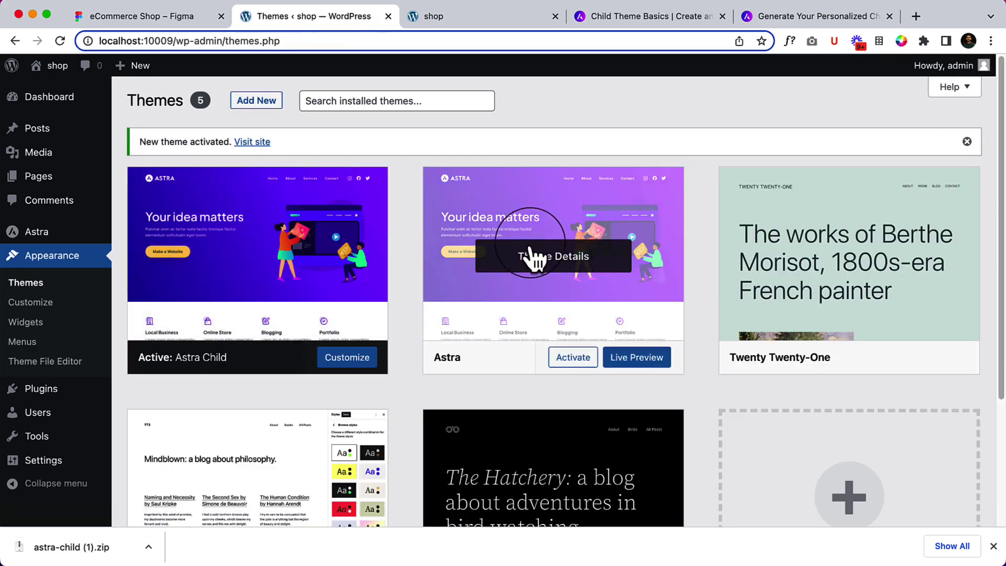
{"action": "left_click", "coordinate": [532, 257]}
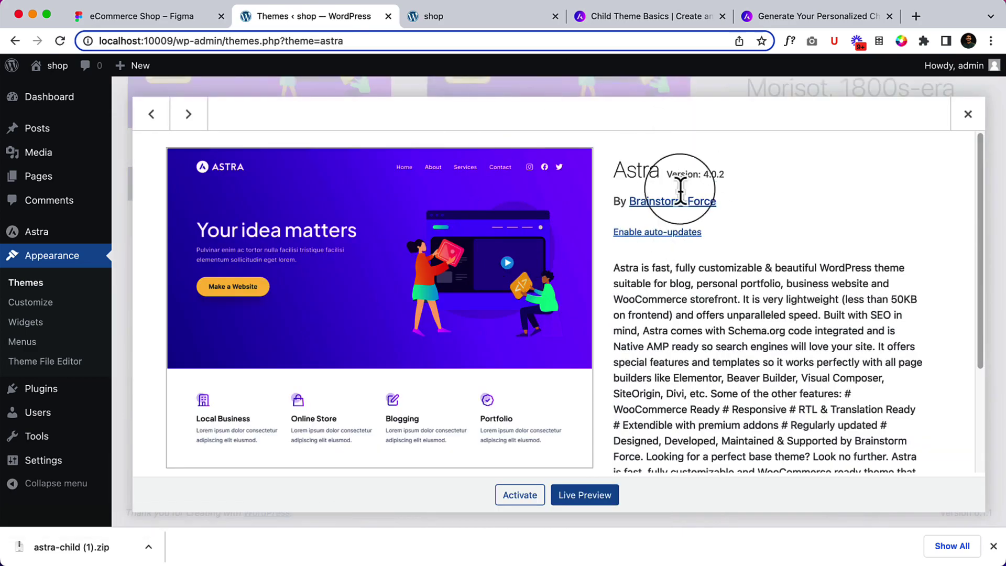
{"action": "left_click", "coordinate": [969, 114]}
{"action": "scroll", "coordinate": [262, 288], "scroll_direction": "up", "scroll_amount": 5}
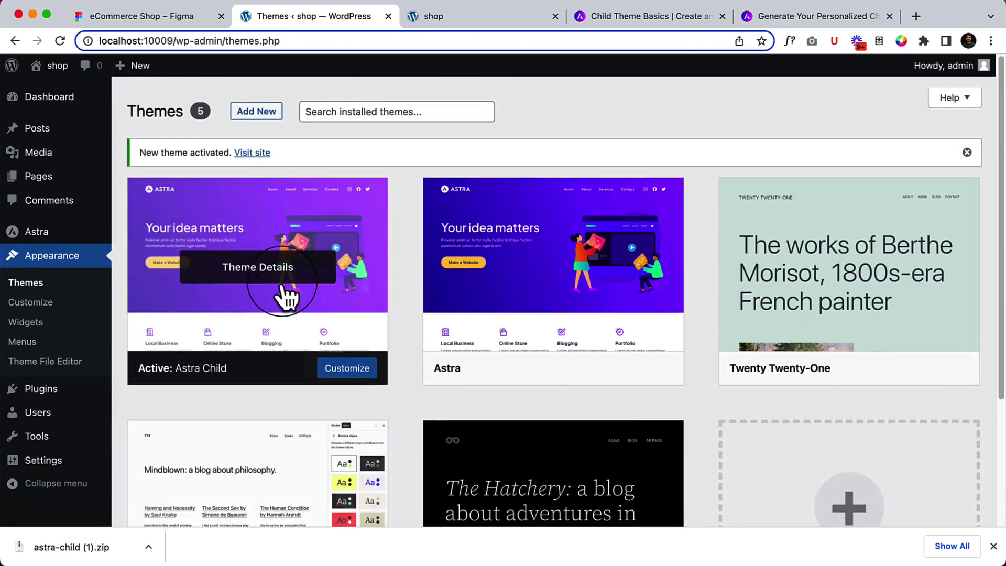
{"action": "left_click", "coordinate": [257, 257]}
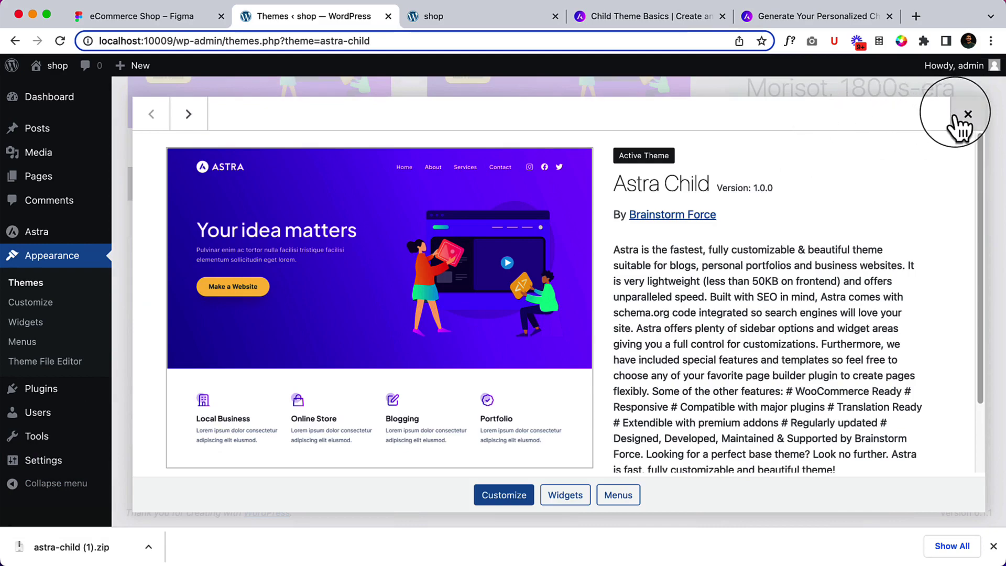
{"action": "left_click", "coordinate": [966, 112]}
{"action": "scroll", "coordinate": [303, 236], "scroll_direction": "down", "scroll_amount": 3}
{"action": "scroll", "coordinate": [472, 210], "scroll_direction": "up", "scroll_amount": 2}
{"action": "mouse_move", "coordinate": [554, 177]}
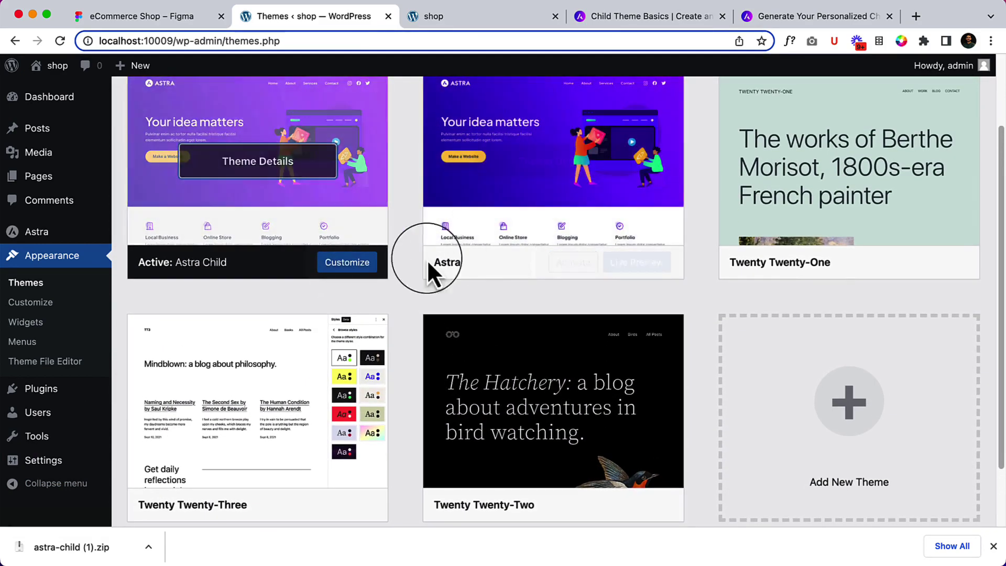
{"action": "scroll", "coordinate": [346, 220], "scroll_direction": "up", "scroll_amount": 2}
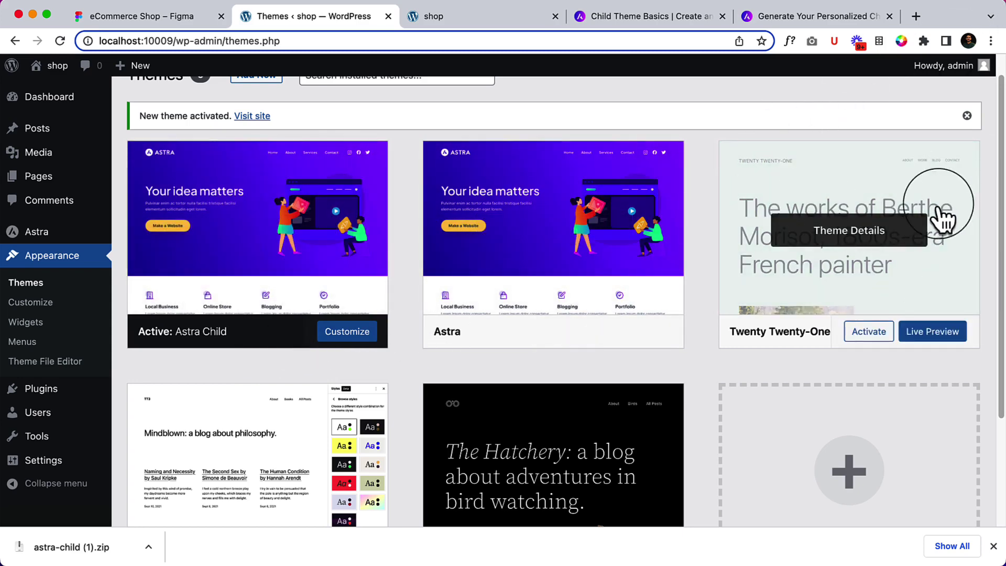
{"action": "scroll", "coordinate": [912, 209], "scroll_direction": "up", "scroll_amount": 1}
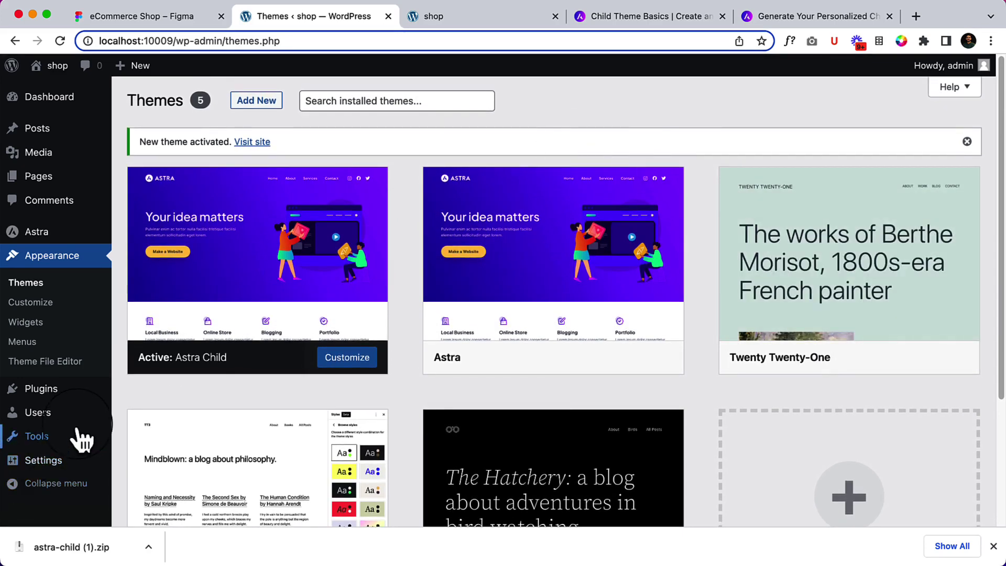
{"action": "scroll", "coordinate": [73, 435], "scroll_direction": "down", "scroll_amount": 1}
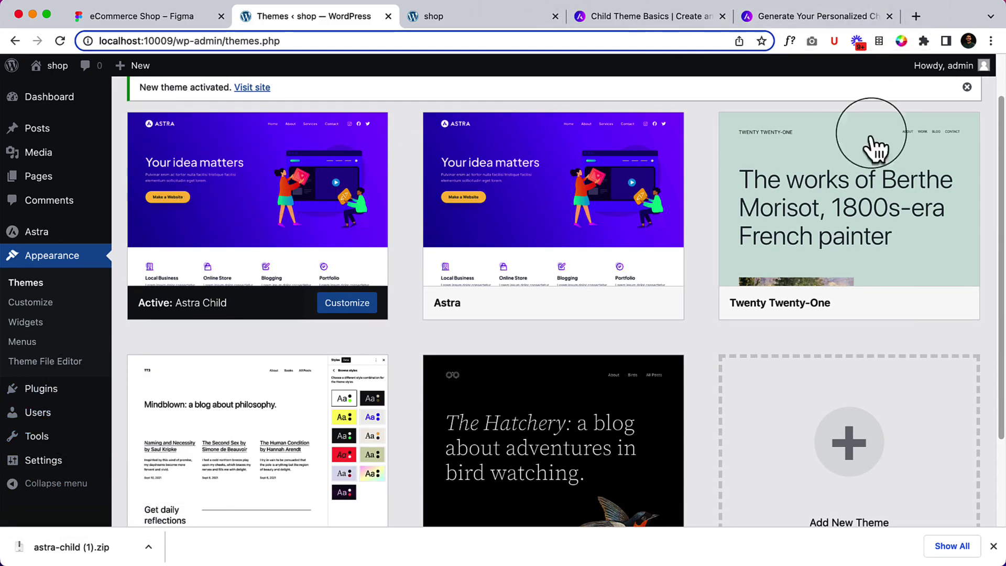
Load riadmahmud.com/ref/astra in a new tab to reach the Astra homepage.
{"action": "left_click", "coordinate": [922, 22]}
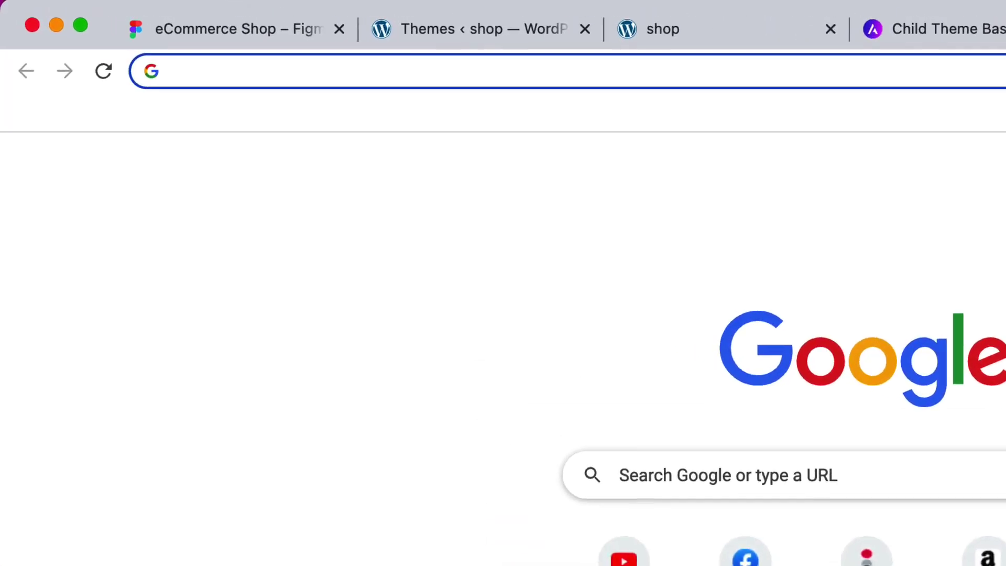
{"action": "type", "text": "riadmahmud.com/ref/astra"}
{"action": "key", "text": "Return"}
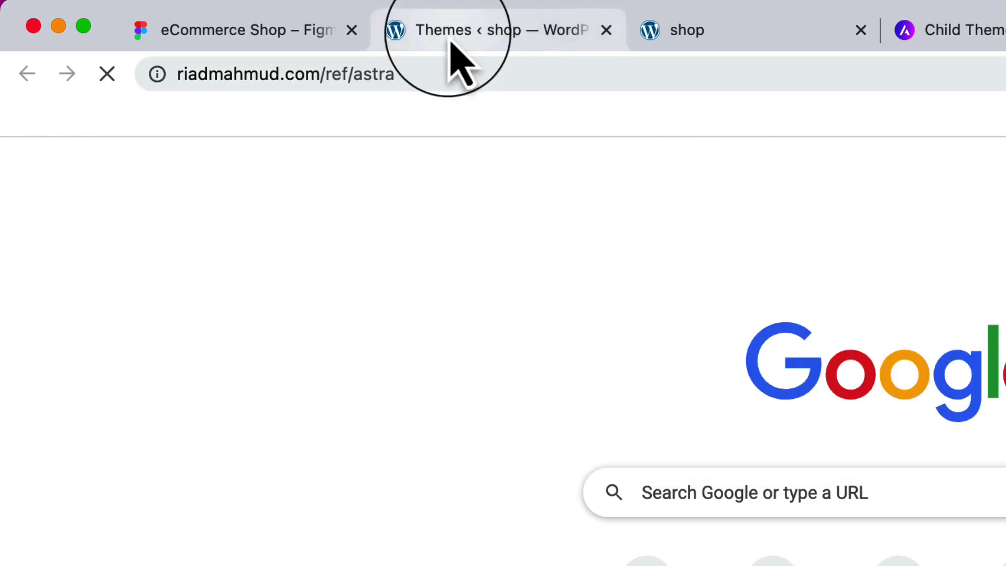
{"action": "left_click", "coordinate": [427, 66]}
{"action": "left_click", "coordinate": [464, 76]}
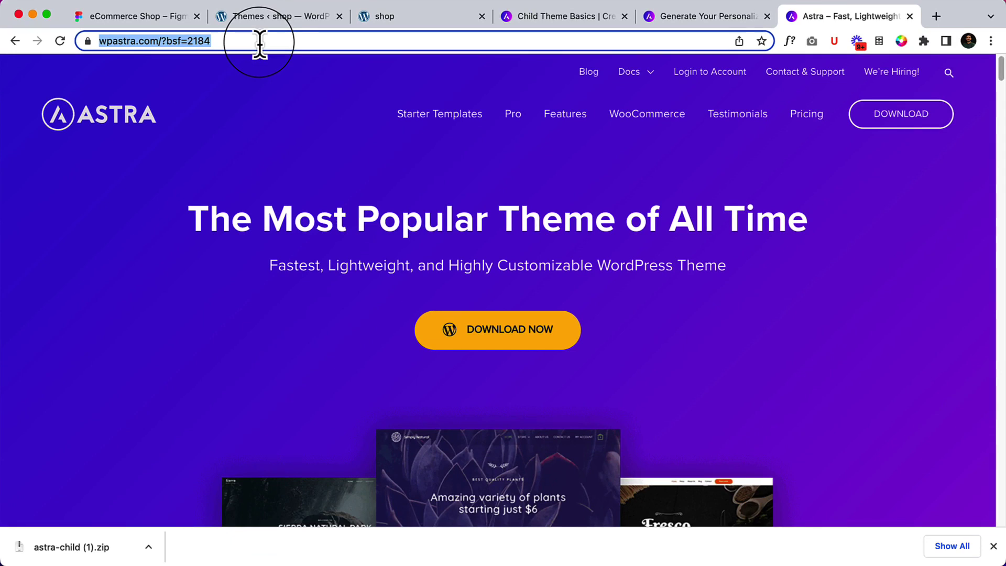
Open Astra's pricing page and scroll down to the bundle plans.
{"action": "left_click", "coordinate": [714, 305]}
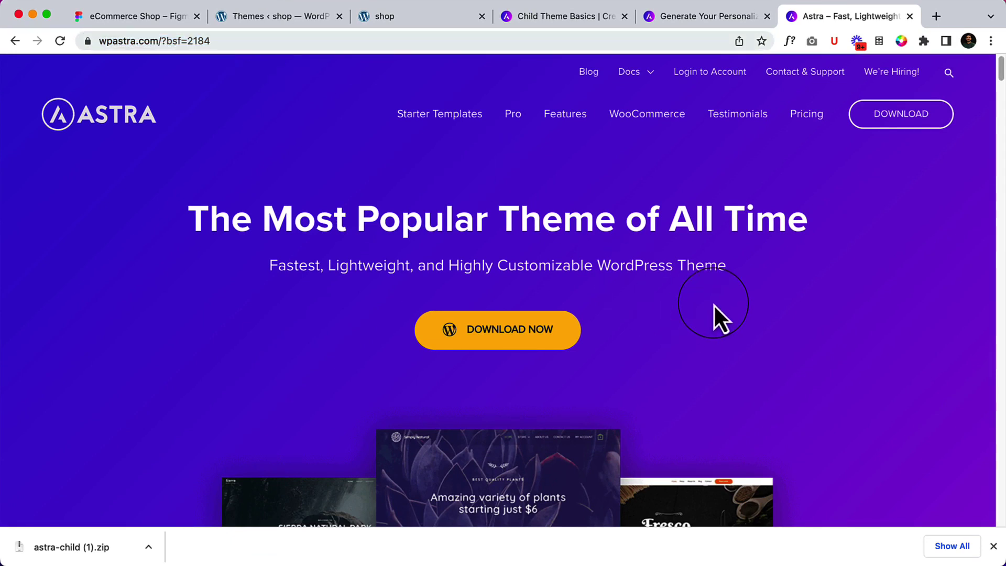
{"action": "left_click", "coordinate": [807, 117]}
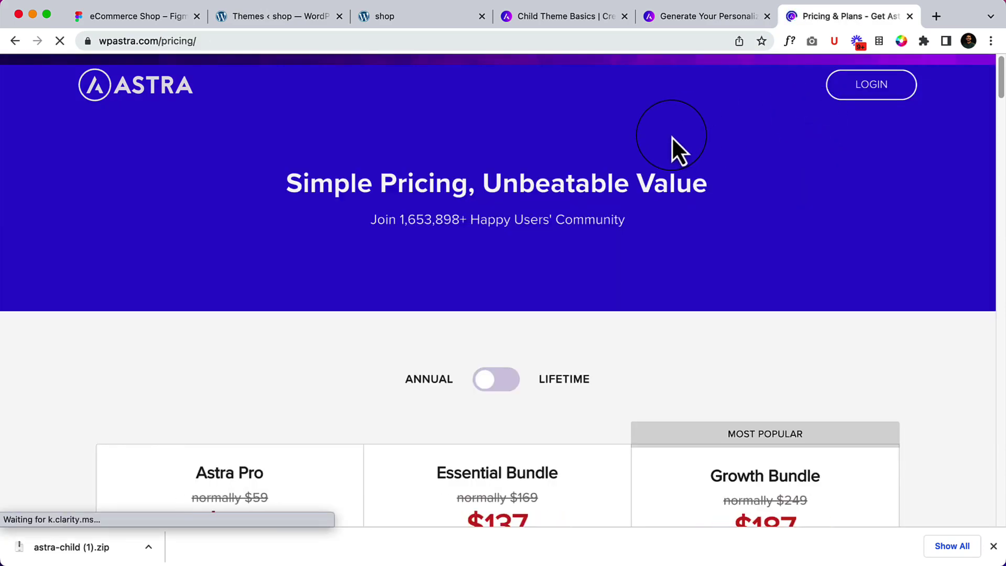
{"action": "scroll", "coordinate": [672, 136], "scroll_direction": "down", "scroll_amount": 3}
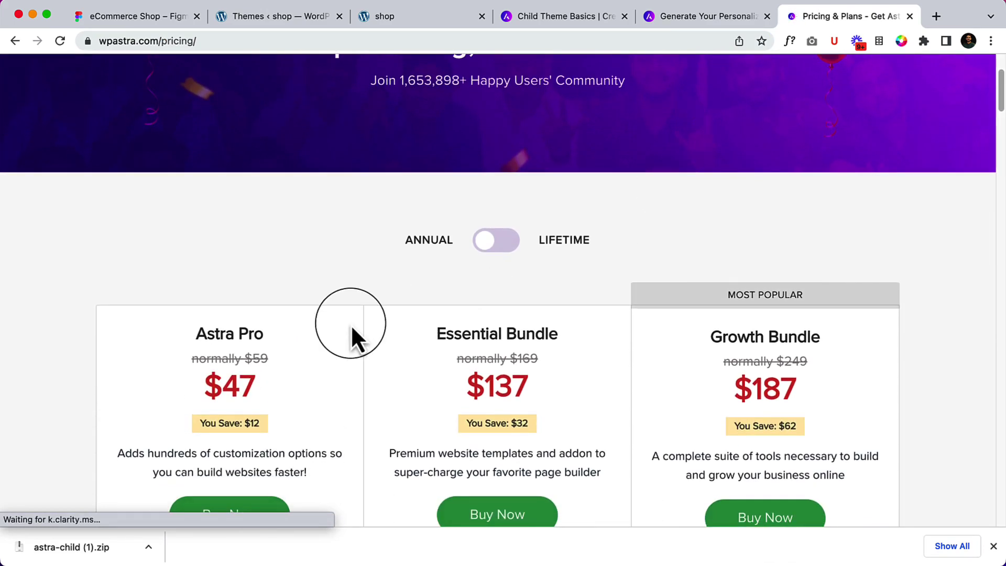
{"action": "scroll", "coordinate": [351, 324], "scroll_direction": "down", "scroll_amount": 1}
{"action": "scroll", "coordinate": [351, 325], "scroll_direction": "down", "scroll_amount": 2}
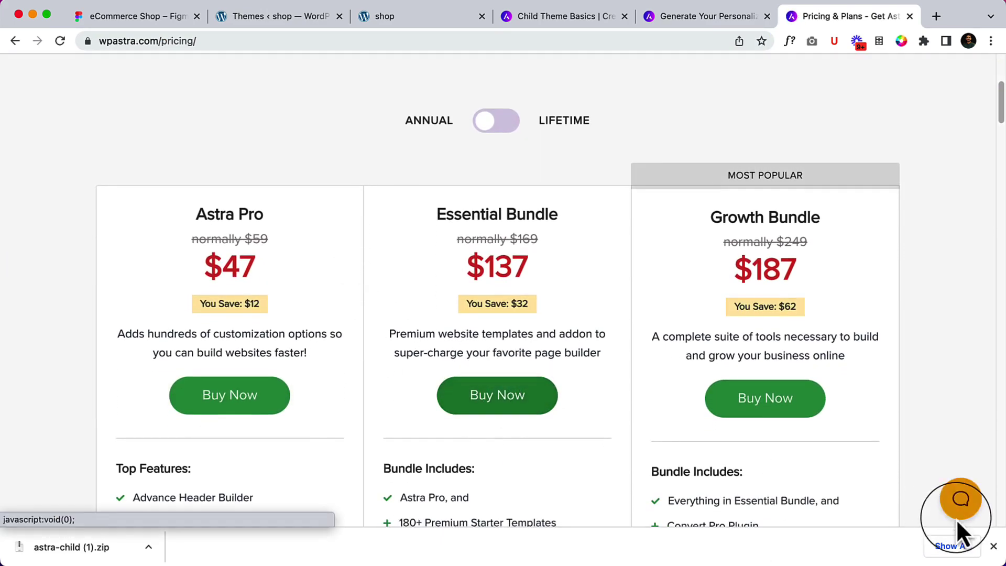
{"action": "left_click", "coordinate": [994, 546]}
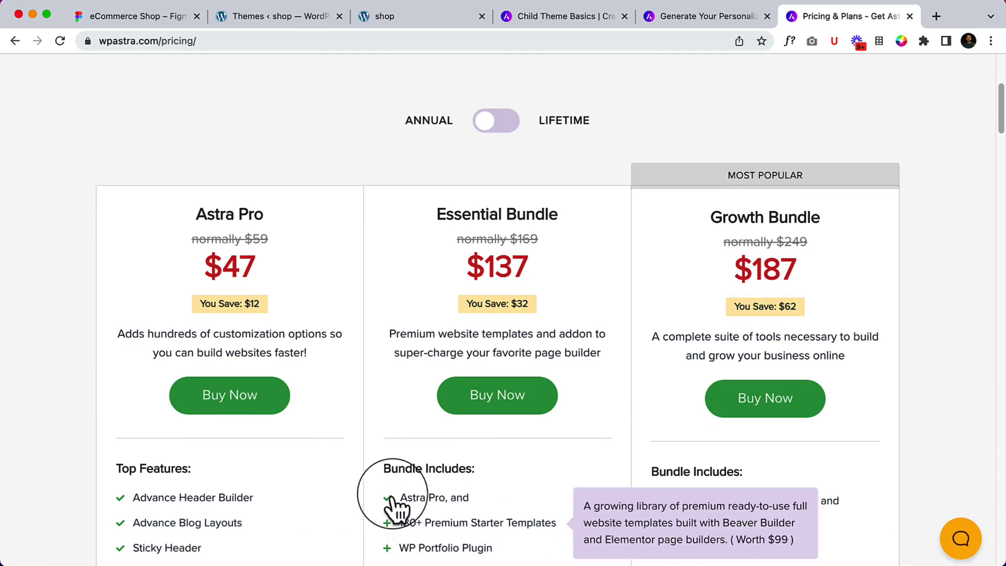
{"action": "scroll", "coordinate": [339, 463], "scroll_direction": "down", "scroll_amount": 2}
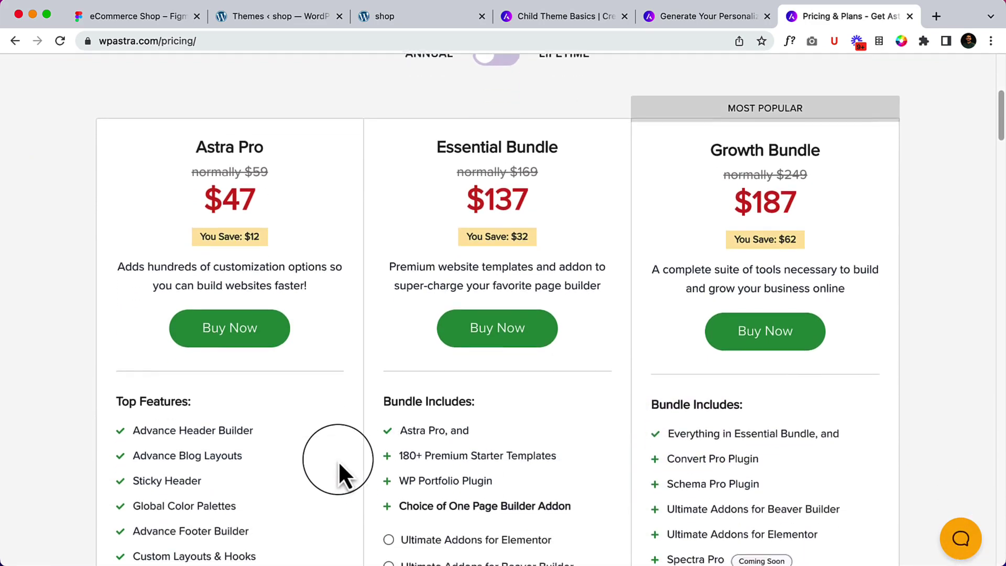
{"action": "scroll", "coordinate": [338, 460], "scroll_direction": "down", "scroll_amount": 2}
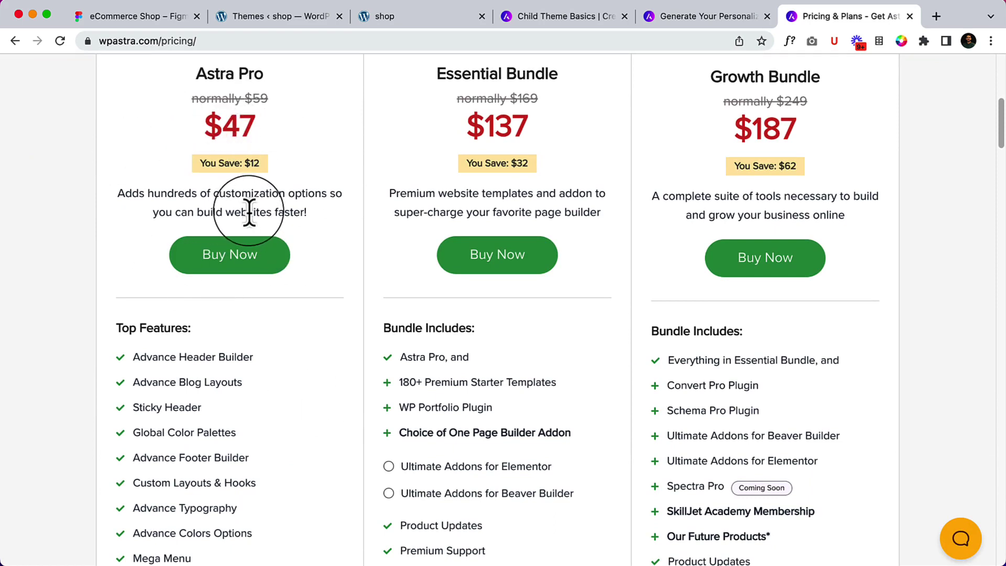
{"action": "scroll", "coordinate": [250, 212], "scroll_direction": "down", "scroll_amount": 4}
{"action": "scroll", "coordinate": [247, 218], "scroll_direction": "down", "scroll_amount": 2}
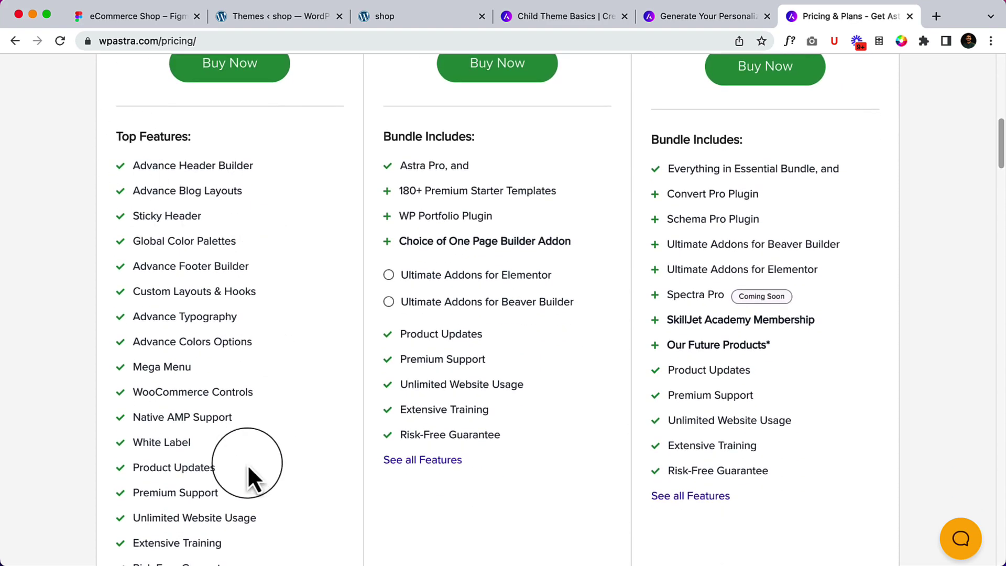
{"action": "scroll", "coordinate": [247, 467], "scroll_direction": "down", "scroll_amount": 3}
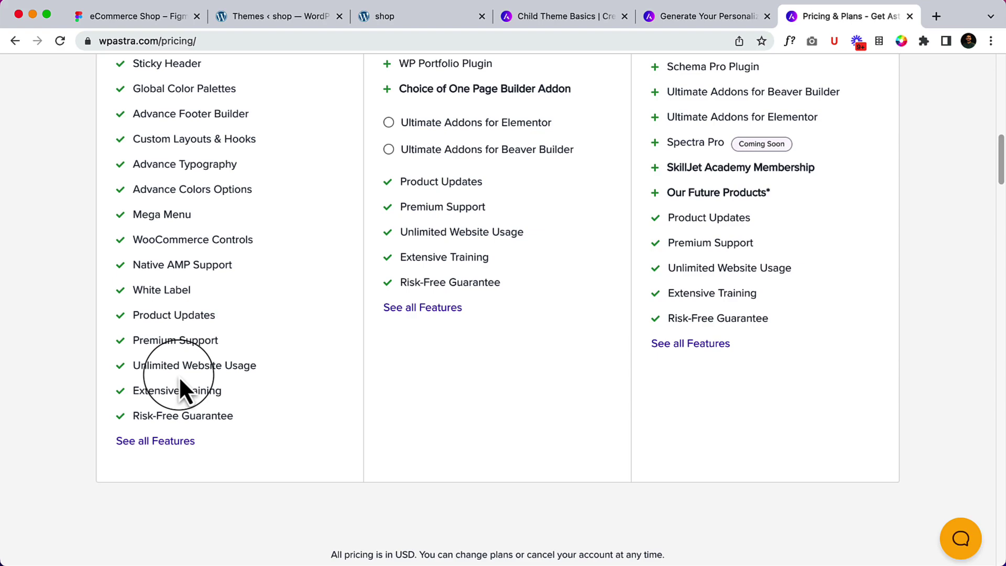
{"action": "scroll", "coordinate": [454, 329], "scroll_direction": "up", "scroll_amount": 8}
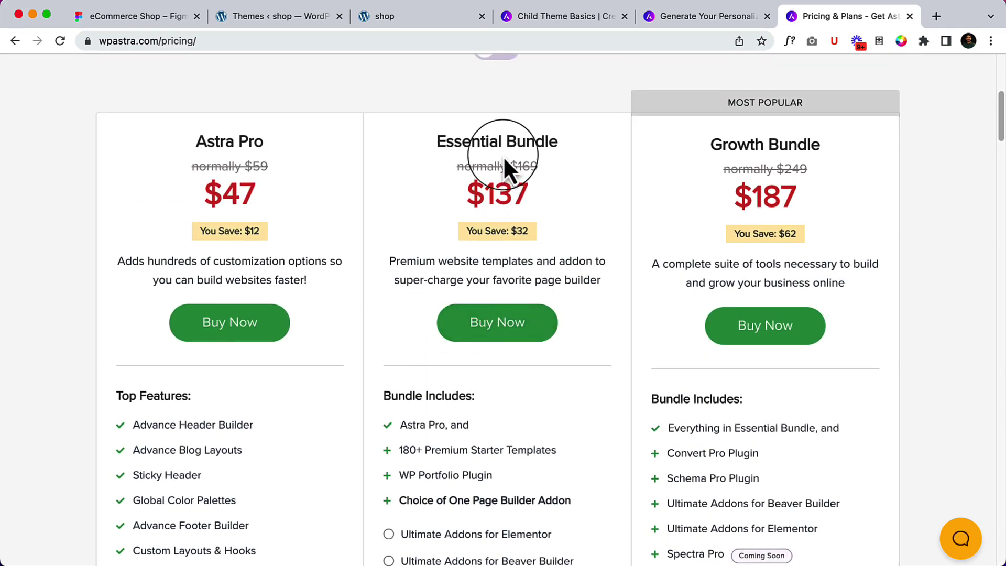
{"action": "scroll", "coordinate": [503, 156], "scroll_direction": "down", "scroll_amount": 4}
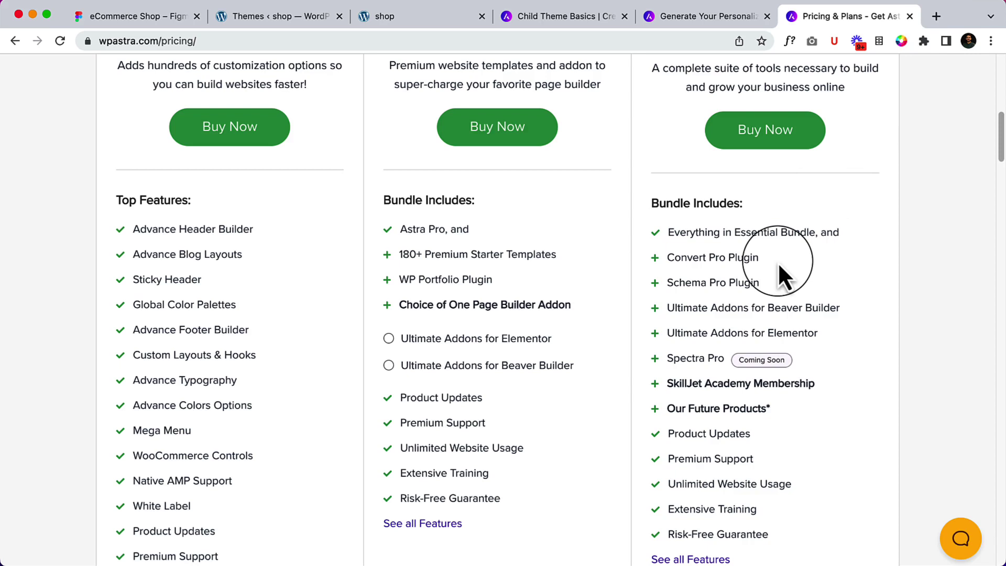
Try the Essential Bundle addon options, leaving Ultimate Addons for Elementor selected.
{"action": "left_click", "coordinate": [462, 344]}
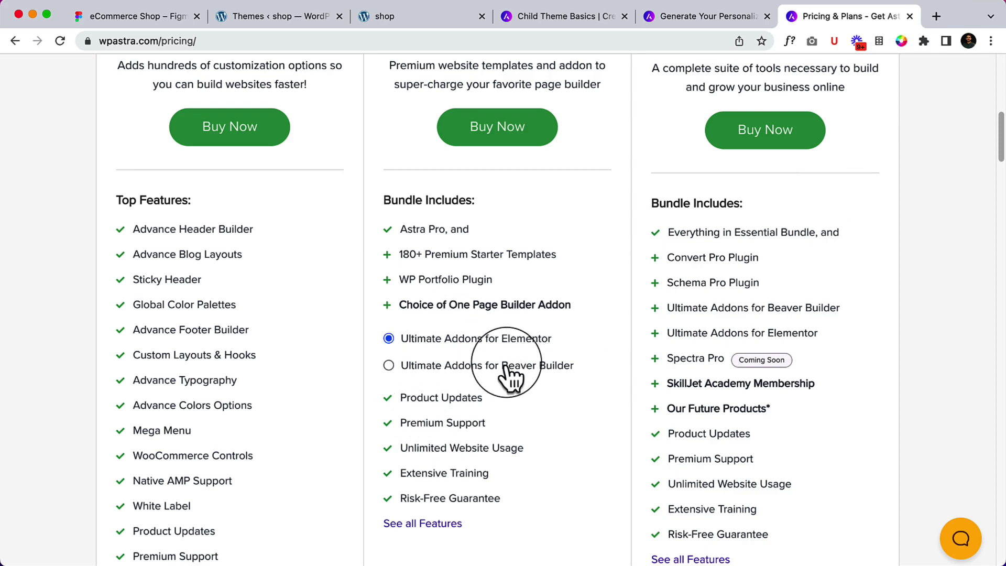
{"action": "left_click", "coordinate": [506, 364]}
{"action": "scroll", "coordinate": [506, 367], "scroll_direction": "up", "scroll_amount": 5}
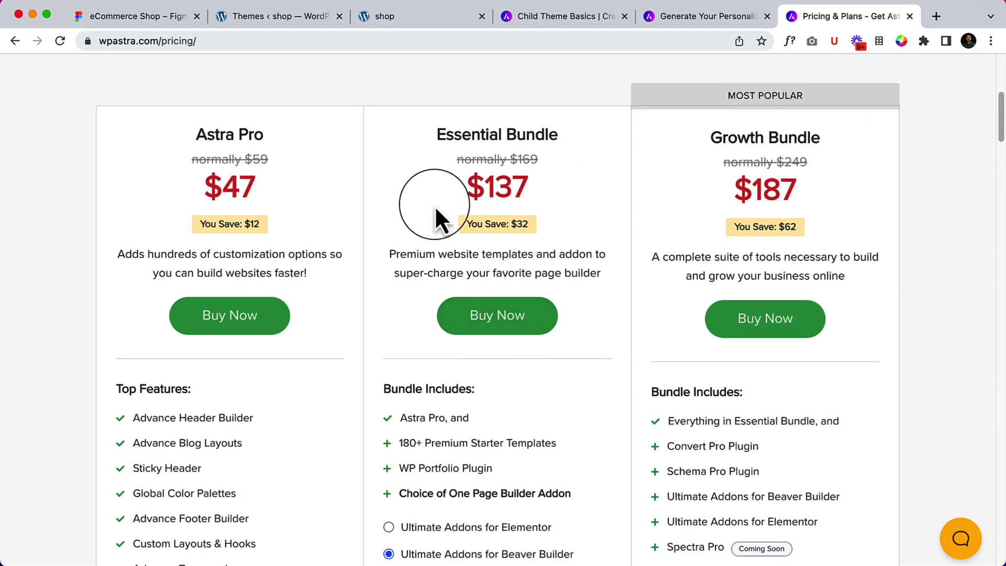
{"action": "scroll", "coordinate": [484, 185], "scroll_direction": "down", "scroll_amount": 3}
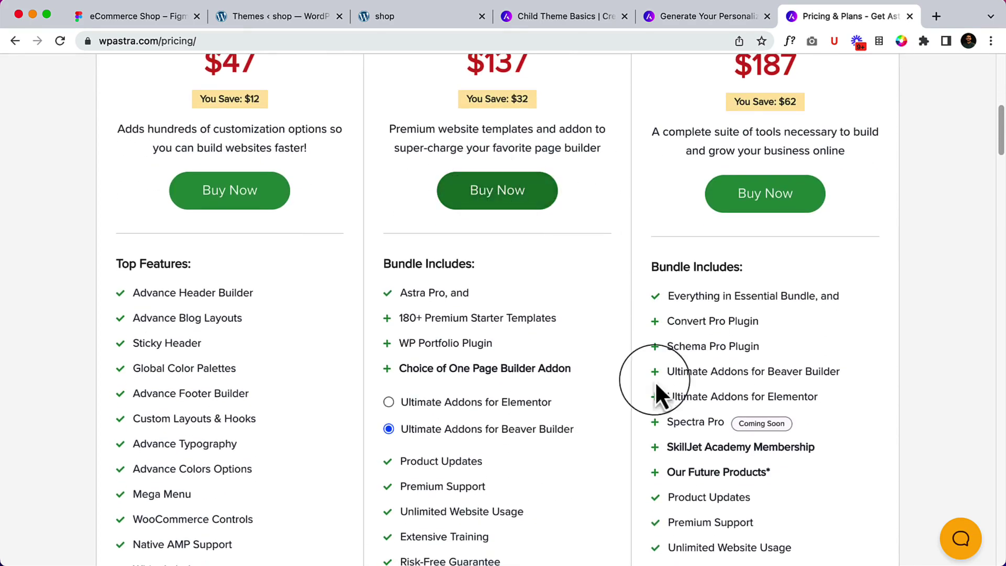
{"action": "left_click", "coordinate": [503, 406]}
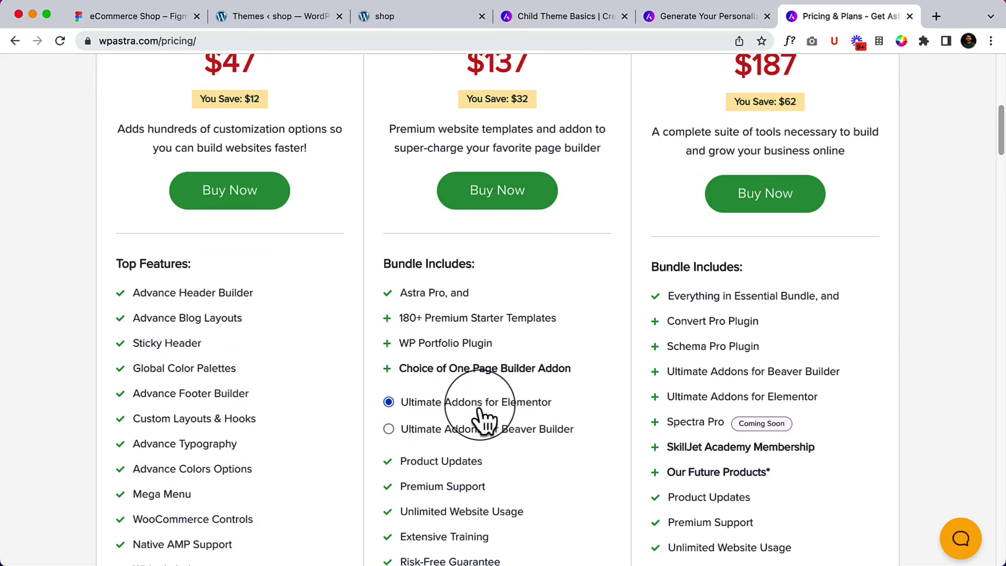
{"action": "scroll", "coordinate": [485, 417], "scroll_direction": "down", "scroll_amount": 1}
{"action": "scroll", "coordinate": [480, 417], "scroll_direction": "down", "scroll_amount": 1}
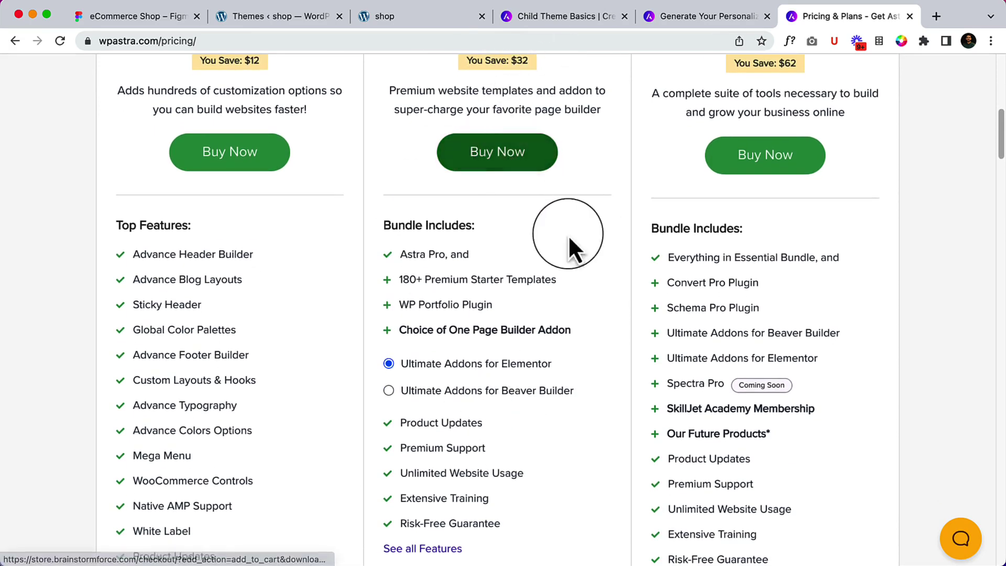
{"action": "scroll", "coordinate": [525, 232], "scroll_direction": "down", "scroll_amount": 3}
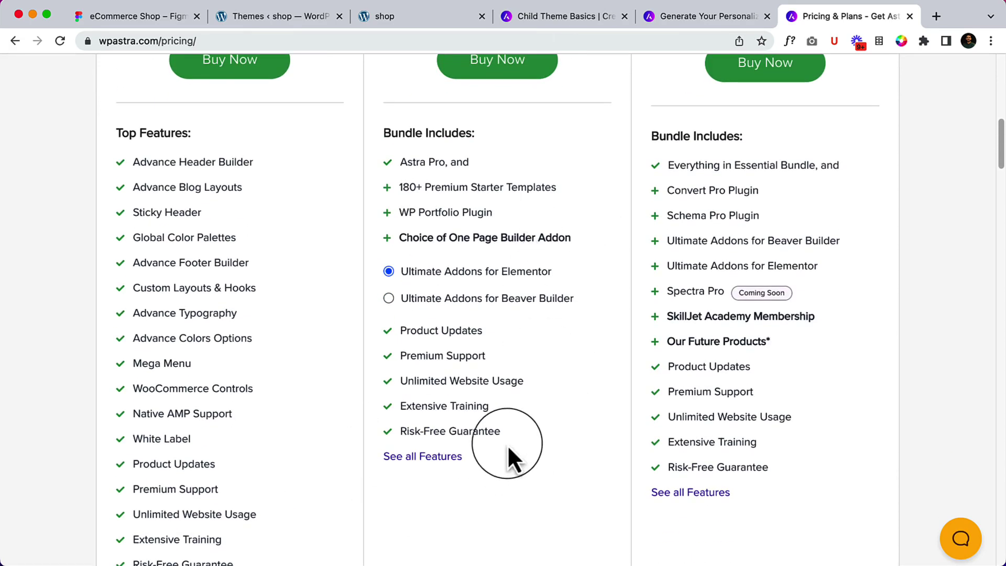
{"action": "scroll", "coordinate": [549, 372], "scroll_direction": "up", "scroll_amount": 4}
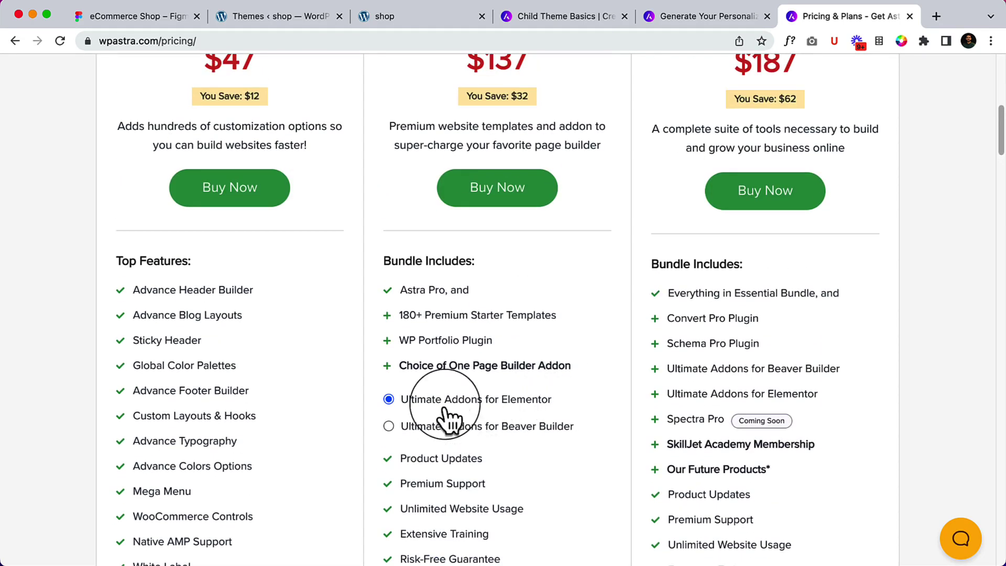
Search 'ultimateelementor' from a new browser tab.
{"action": "left_click", "coordinate": [930, 19]}
{"action": "type", "text": "ultimateelementor"}
{"action": "key", "text": "Return"}
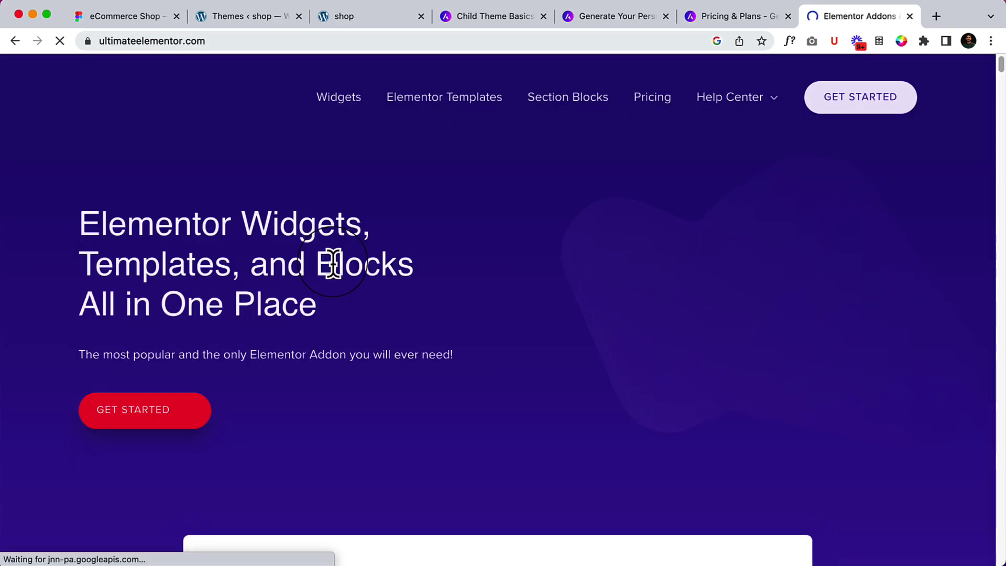
Scroll through the ultimateelementor.com homepage features, testimonials and pricing call-out.
{"action": "scroll", "coordinate": [542, 223], "scroll_direction": "down", "scroll_amount": 3}
{"action": "scroll", "coordinate": [542, 223], "scroll_direction": "down", "scroll_amount": 7}
{"action": "scroll", "coordinate": [542, 222], "scroll_direction": "down", "scroll_amount": 5}
{"action": "scroll", "coordinate": [542, 222], "scroll_direction": "down", "scroll_amount": 5}
{"action": "scroll", "coordinate": [541, 222], "scroll_direction": "down", "scroll_amount": 5}
{"action": "scroll", "coordinate": [542, 223], "scroll_direction": "down", "scroll_amount": 5}
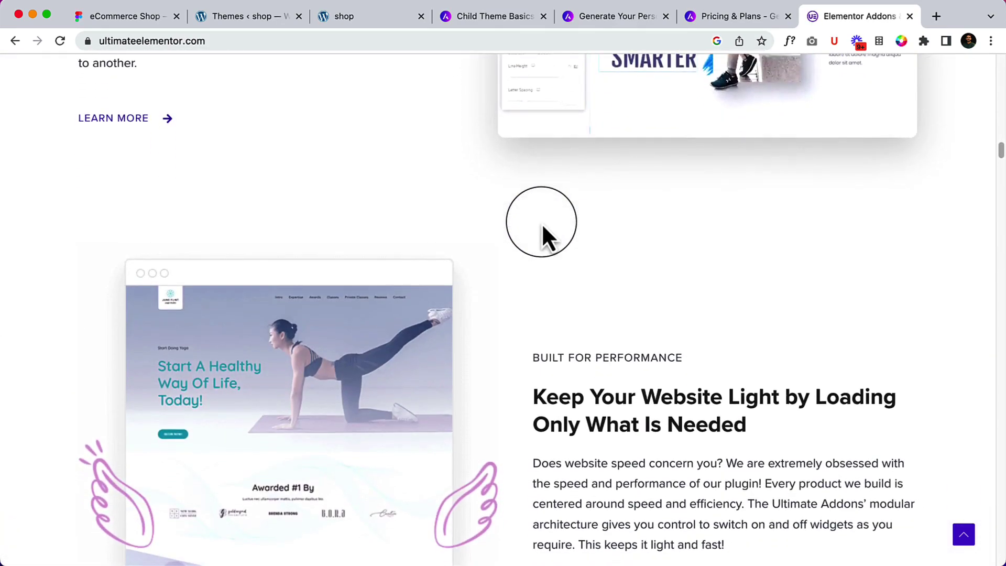
{"action": "scroll", "coordinate": [542, 222], "scroll_direction": "down", "scroll_amount": 8}
{"action": "scroll", "coordinate": [542, 222], "scroll_direction": "down", "scroll_amount": 2}
{"action": "scroll", "coordinate": [542, 222], "scroll_direction": "down", "scroll_amount": 5}
{"action": "scroll", "coordinate": [542, 222], "scroll_direction": "down", "scroll_amount": 6}
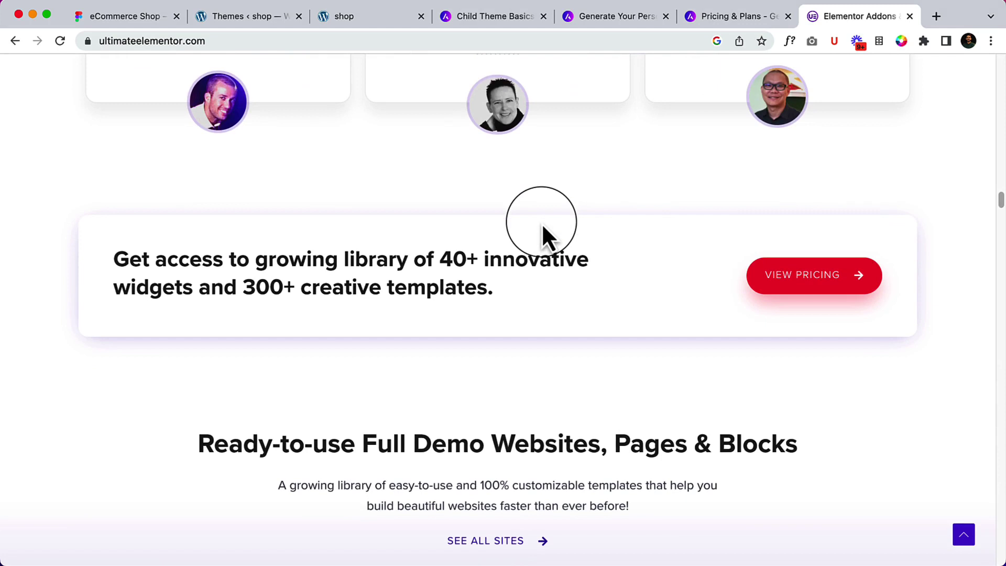
Close the Ultimate Elementor tab and scroll the Astra Pricing & Plans page back to the top.
{"action": "left_click", "coordinate": [909, 16]}
{"action": "scroll", "coordinate": [696, 232], "scroll_direction": "up", "scroll_amount": 4}
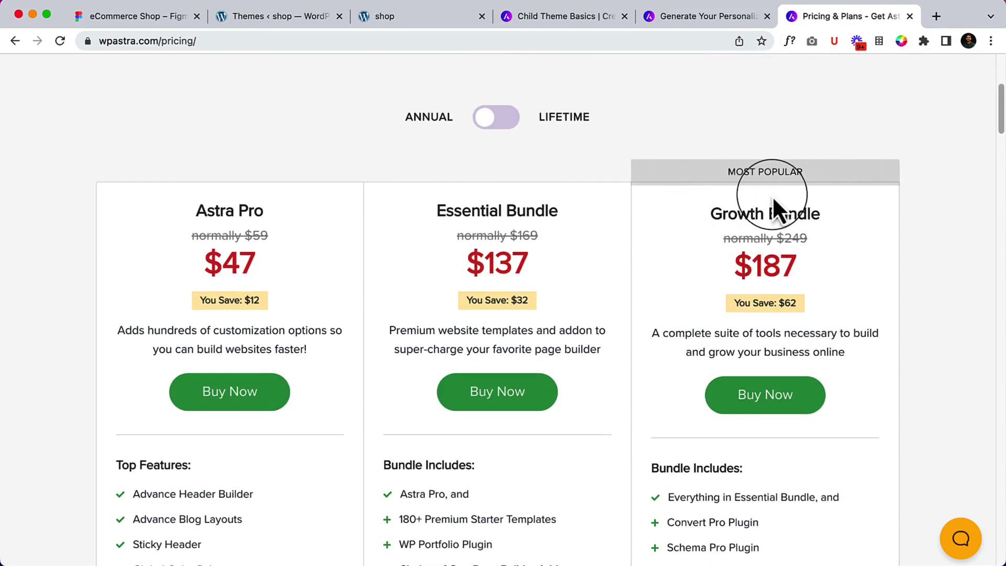
{"action": "scroll", "coordinate": [736, 296], "scroll_direction": "down", "scroll_amount": 5}
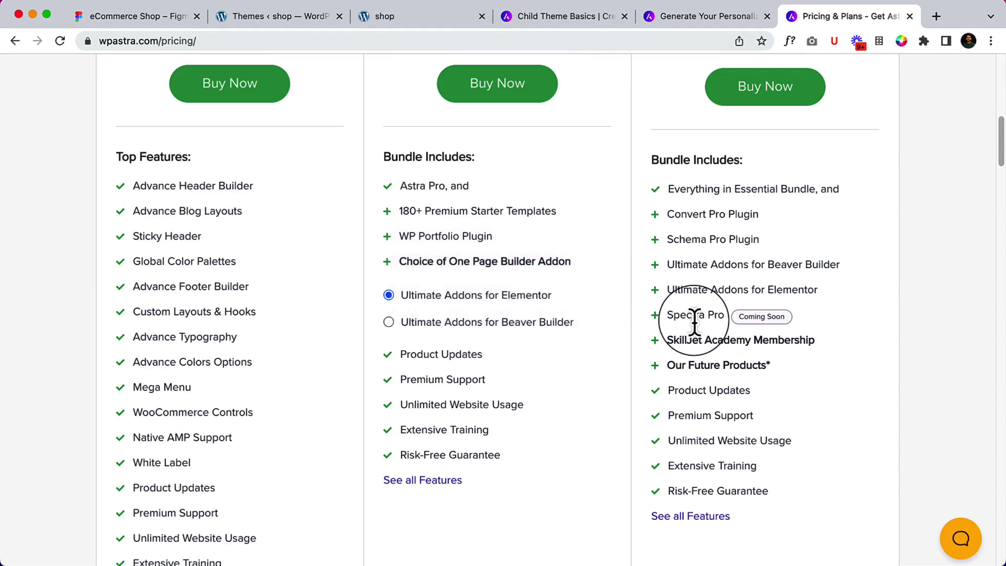
{"action": "scroll", "coordinate": [694, 320], "scroll_direction": "down", "scroll_amount": 2}
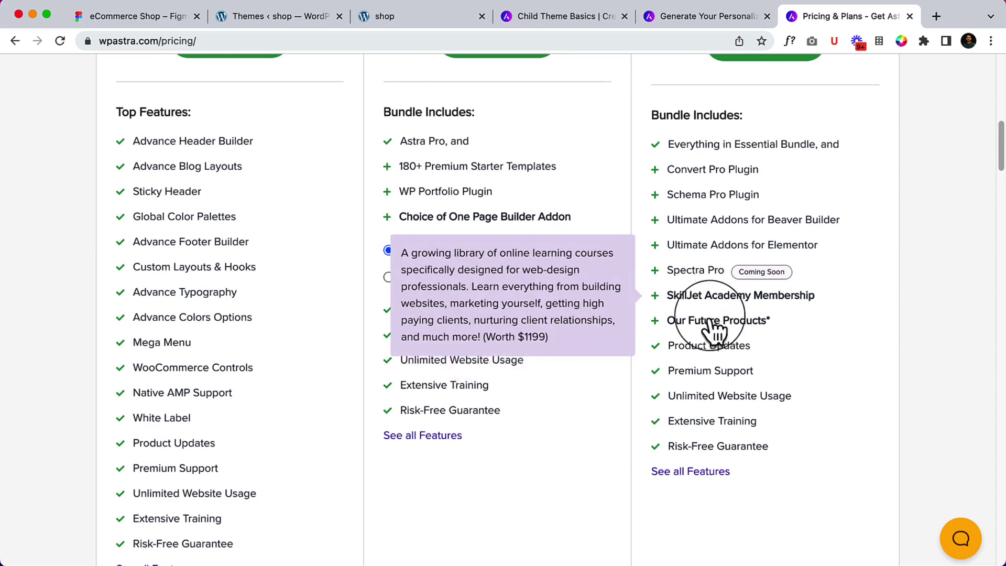
{"action": "scroll", "coordinate": [694, 335], "scroll_direction": "down", "scroll_amount": 5}
{"action": "scroll", "coordinate": [694, 330], "scroll_direction": "up", "scroll_amount": 5}
{"action": "scroll", "coordinate": [694, 327], "scroll_direction": "up", "scroll_amount": 7}
{"action": "scroll", "coordinate": [694, 322], "scroll_direction": "up", "scroll_amount": 1}
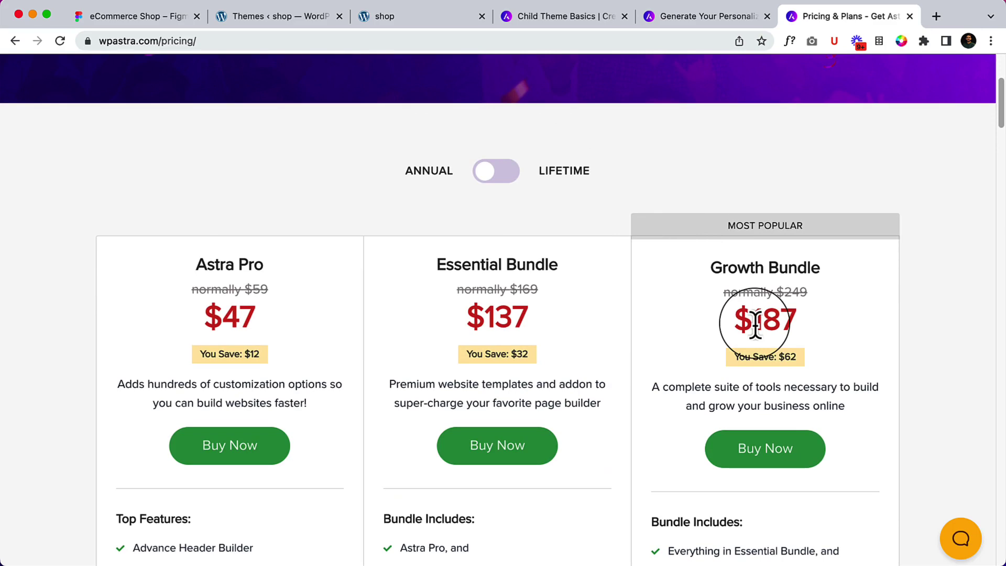
{"action": "scroll", "coordinate": [755, 326], "scroll_direction": "down", "scroll_amount": 5}
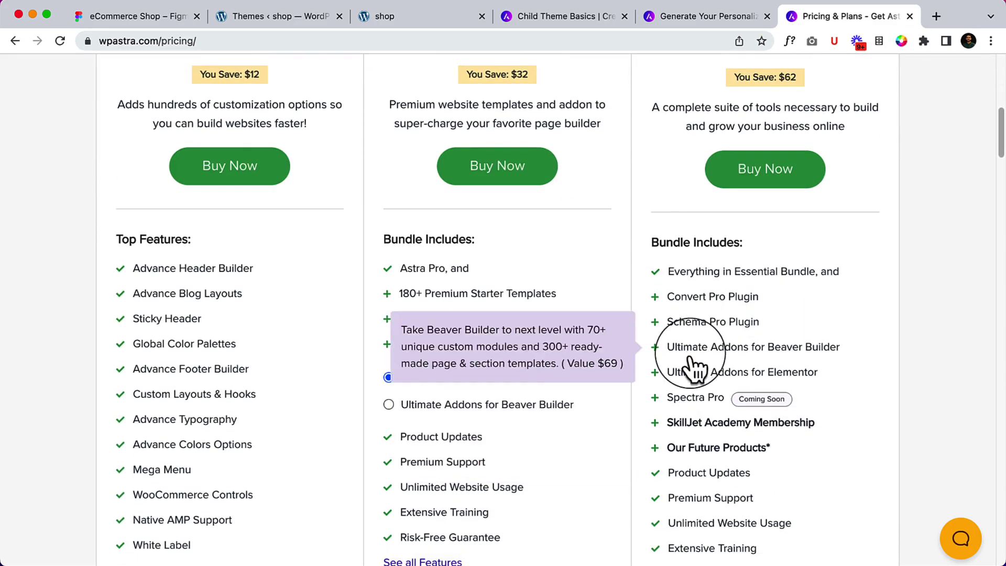
{"action": "scroll", "coordinate": [700, 270], "scroll_direction": "up", "scroll_amount": 9}
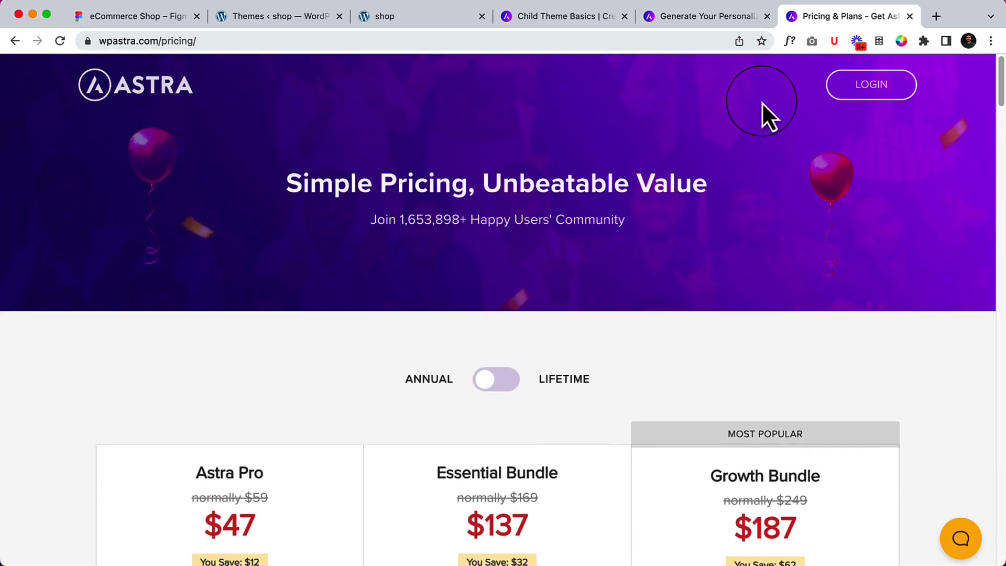
Log into the Brainstorm Force account from the Astra site and open My Downloads.
{"action": "left_click", "coordinate": [297, 16]}
{"action": "left_click", "coordinate": [837, 16]}
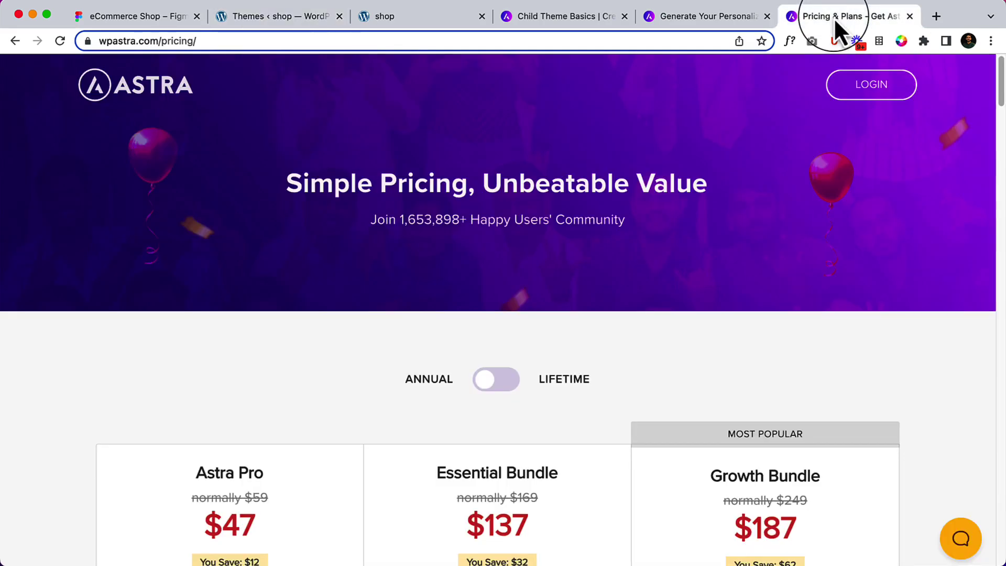
{"action": "left_click", "coordinate": [885, 96]}
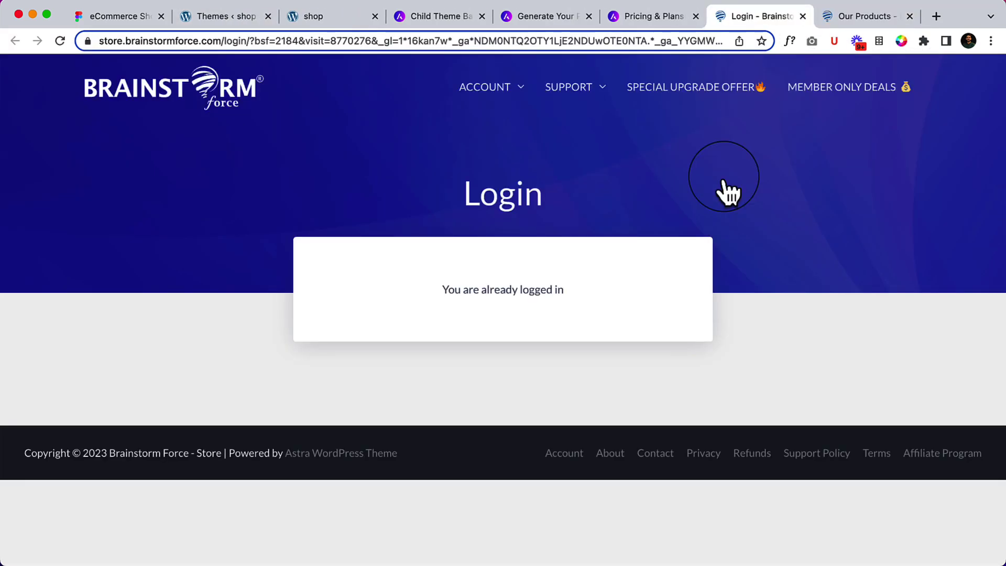
{"action": "mouse_move", "coordinate": [491, 86]}
{"action": "left_click", "coordinate": [487, 128]}
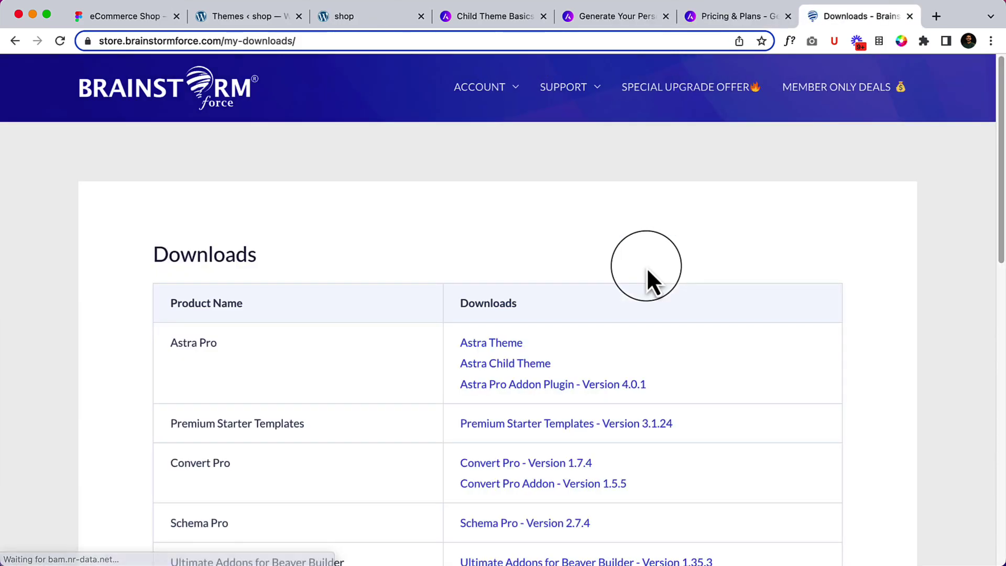
Review the purchased products in the My Downloads table, then return to Astra pricing.
{"action": "scroll", "coordinate": [430, 320], "scroll_direction": "down", "scroll_amount": 3}
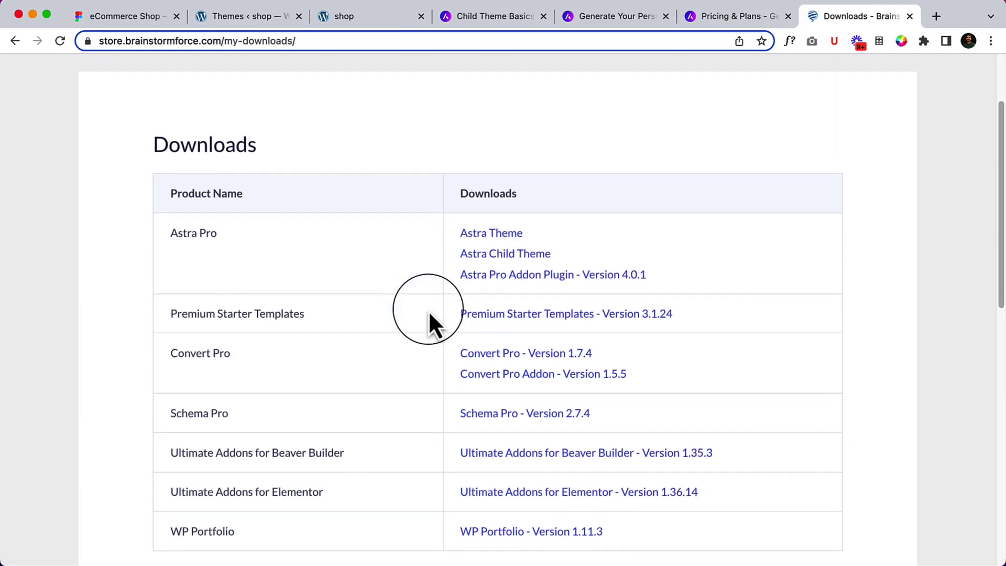
{"action": "scroll", "coordinate": [428, 310], "scroll_direction": "down", "scroll_amount": 2}
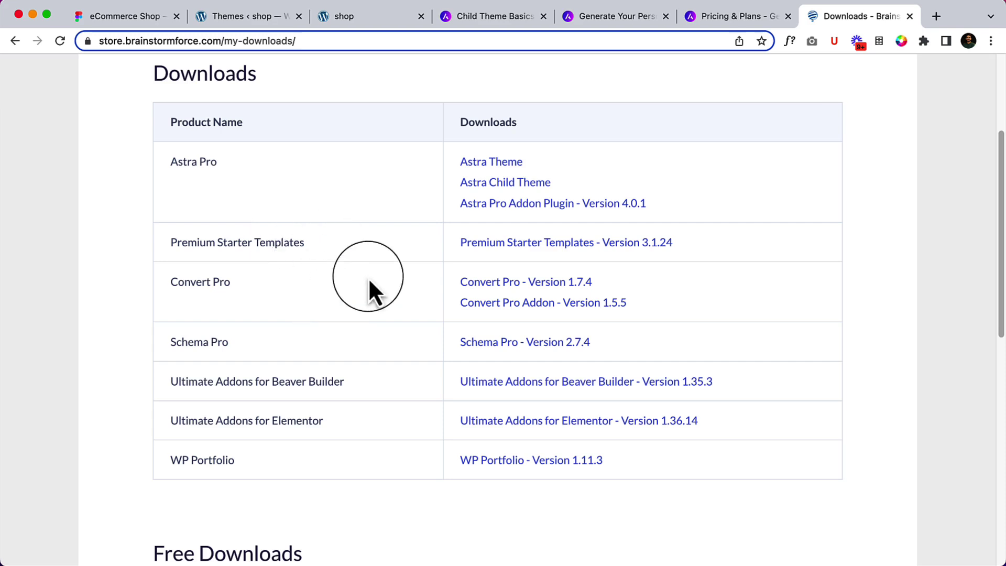
{"action": "scroll", "coordinate": [369, 278], "scroll_direction": "down", "scroll_amount": 3}
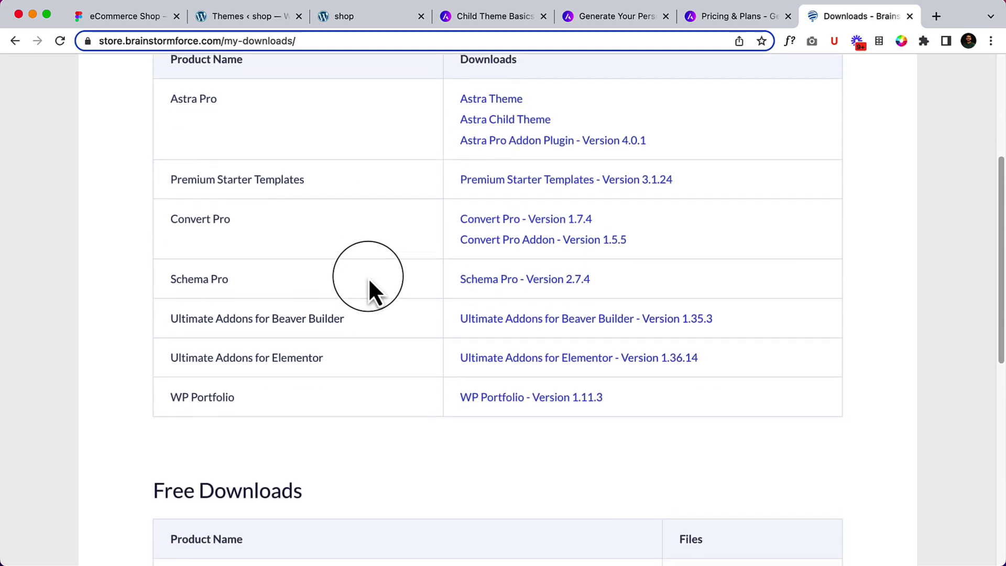
{"action": "scroll", "coordinate": [369, 278], "scroll_direction": "up", "scroll_amount": 5}
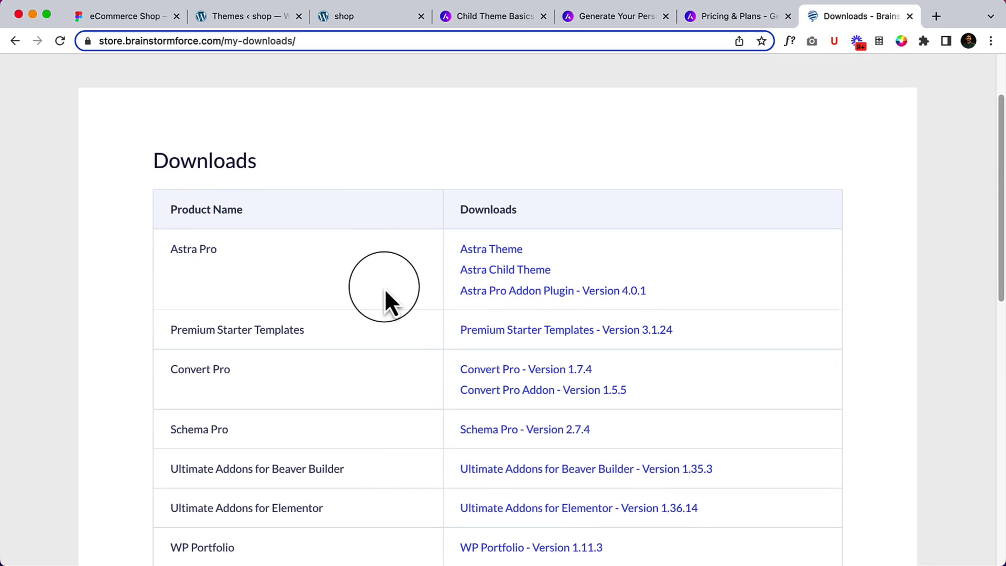
{"action": "scroll", "coordinate": [385, 288], "scroll_direction": "down", "scroll_amount": 1}
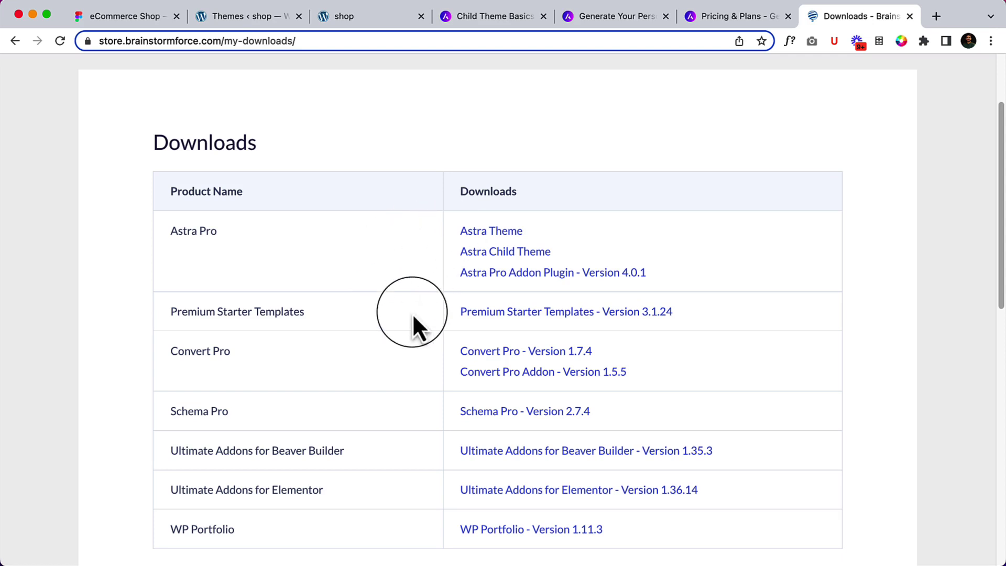
{"action": "scroll", "coordinate": [581, 383], "scroll_direction": "down", "scroll_amount": 3}
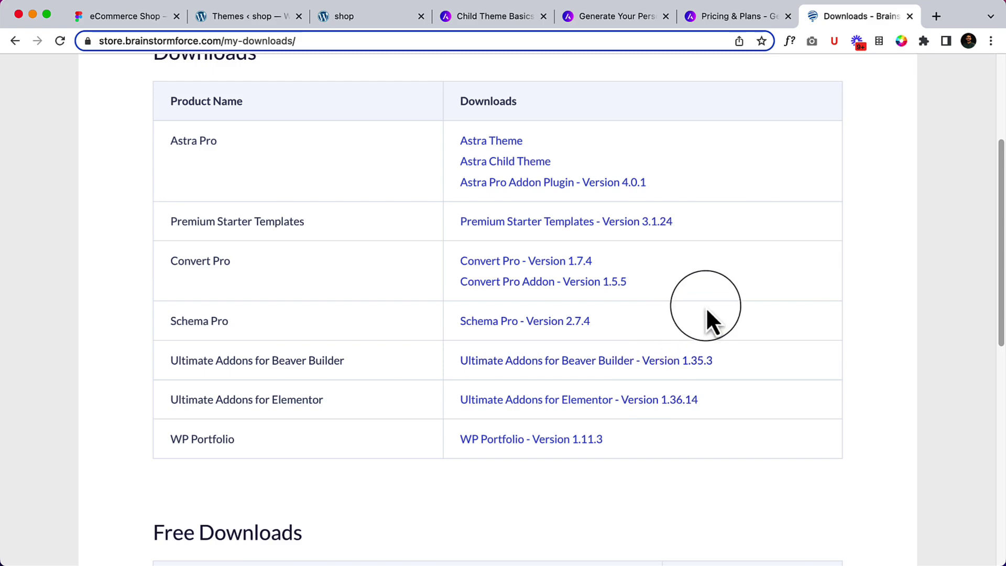
{"action": "scroll", "coordinate": [706, 307], "scroll_direction": "up", "scroll_amount": 1}
{"action": "scroll", "coordinate": [706, 306], "scroll_direction": "up", "scroll_amount": 3}
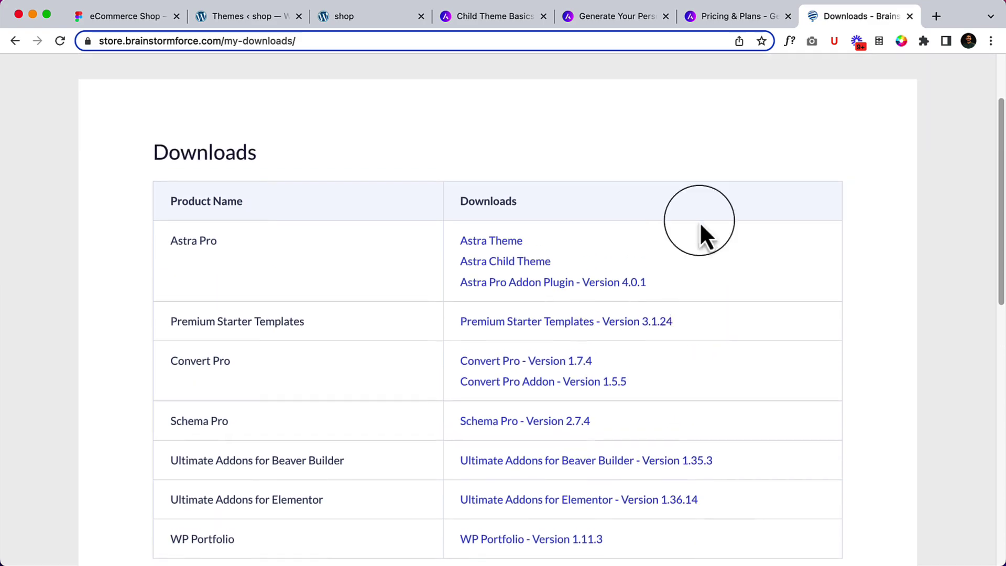
{"action": "left_click", "coordinate": [746, 16]}
{"action": "scroll", "coordinate": [766, 514], "scroll_direction": "down", "scroll_amount": 5}
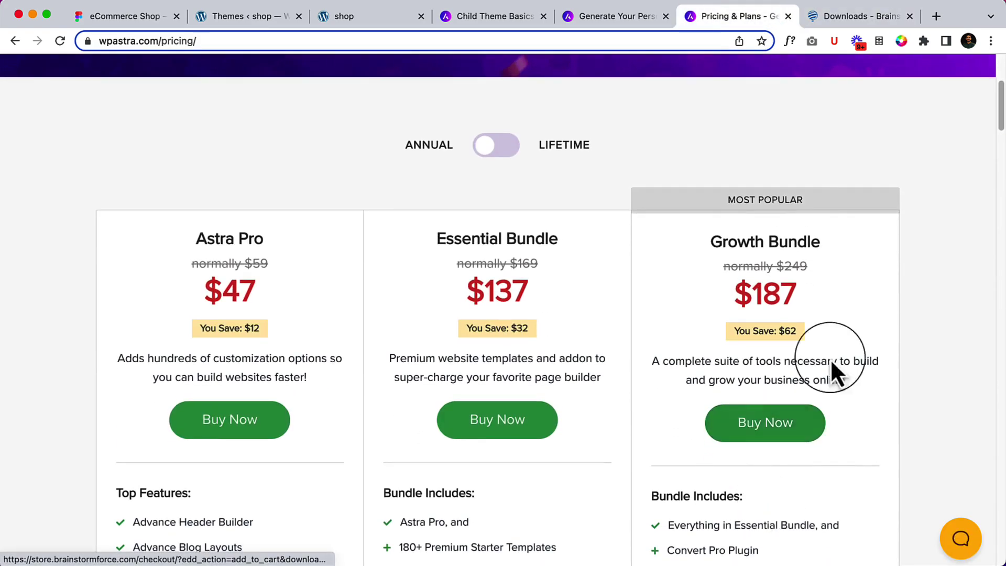
Download the Astra Pro Addon Plugin 4.0.1 zip, then return to the WordPress Themes tab.
{"action": "left_click", "coordinate": [862, 15]}
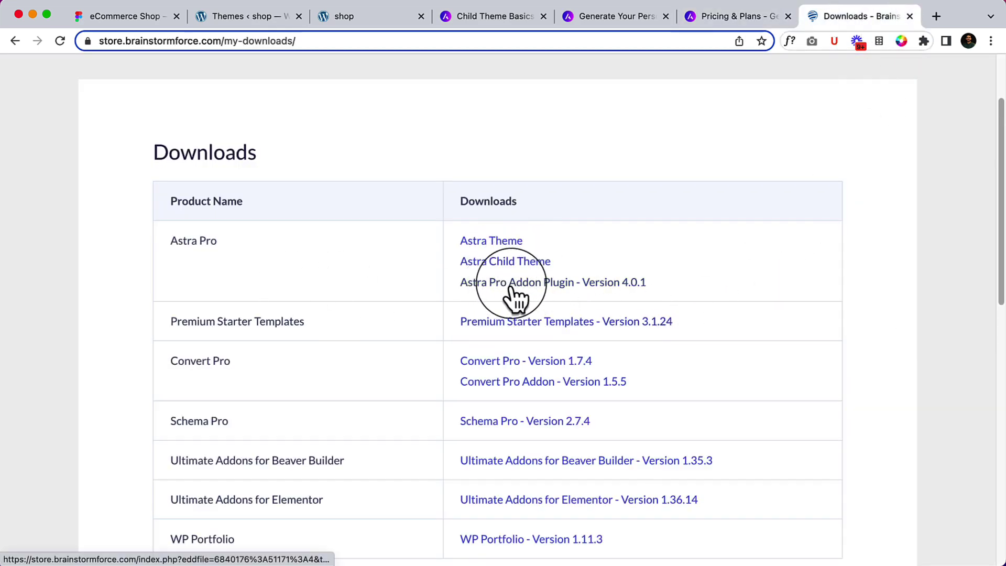
{"action": "left_click", "coordinate": [508, 241]}
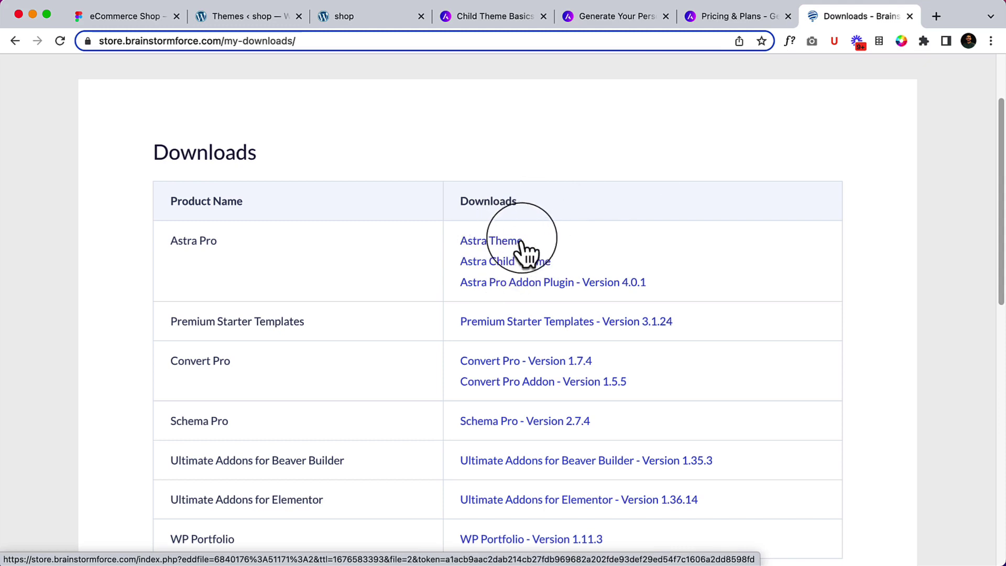
{"action": "left_click", "coordinate": [511, 293]}
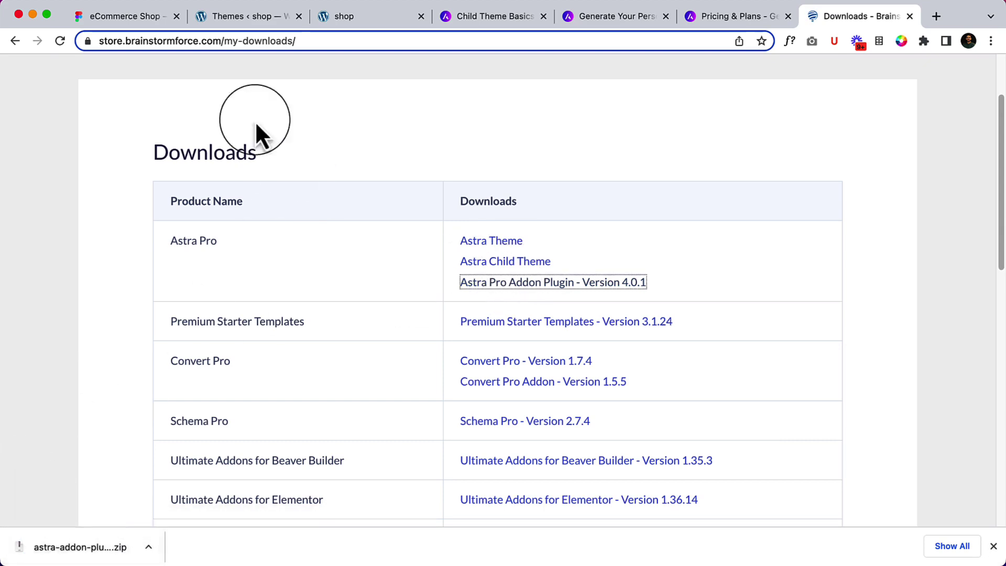
{"action": "left_click", "coordinate": [257, 24]}
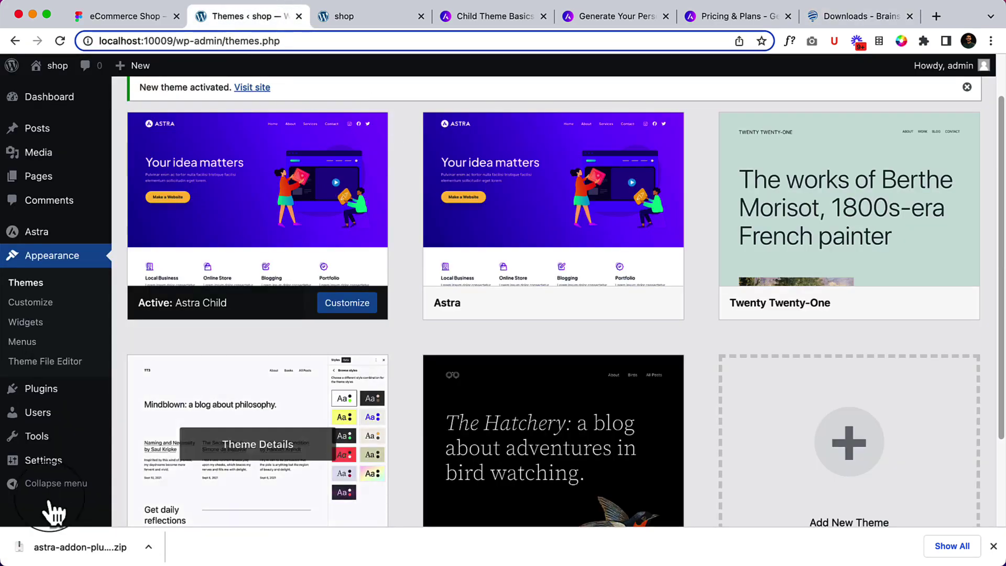
{"action": "mouse_move", "coordinate": [41, 389]}
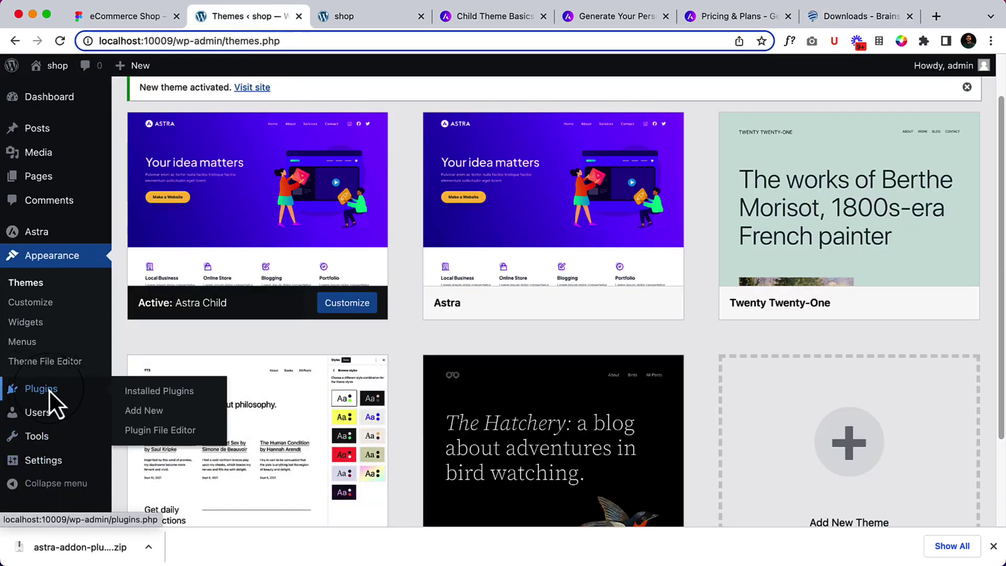
Upload the downloaded Astra add-on zip, then install and activate Astra Pro 4.0.1.
{"action": "left_click", "coordinate": [143, 410]}
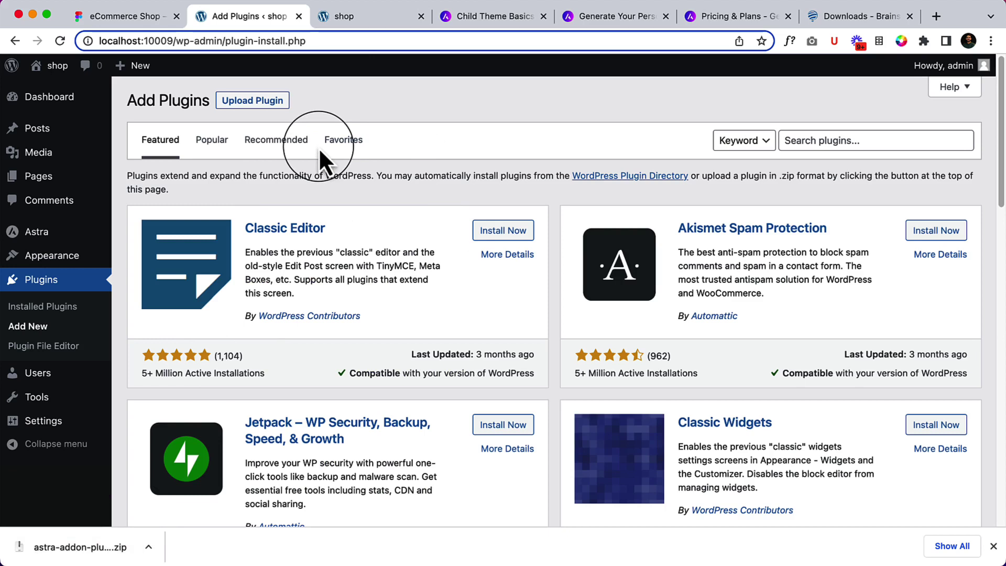
{"action": "mouse_move", "coordinate": [36, 232]}
{"action": "left_click", "coordinate": [257, 101]}
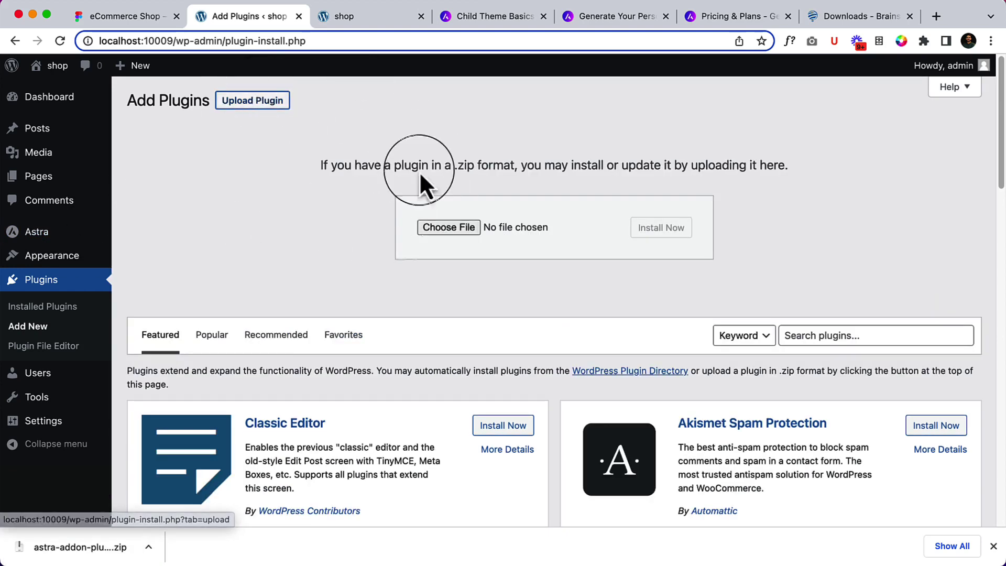
{"action": "left_click_drag", "start_coordinate": [76, 548], "coordinate": [466, 234]}
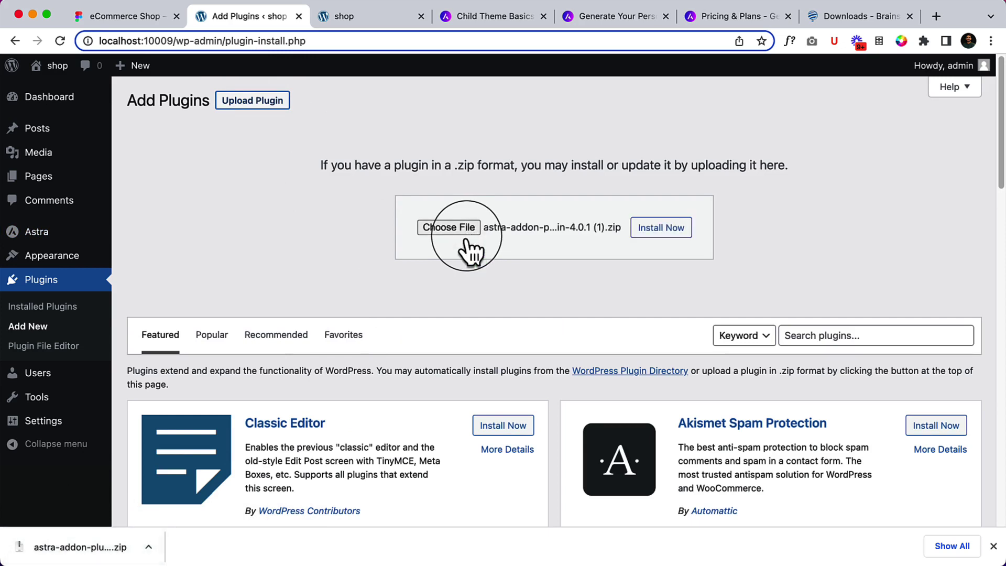
{"action": "left_click", "coordinate": [681, 233]}
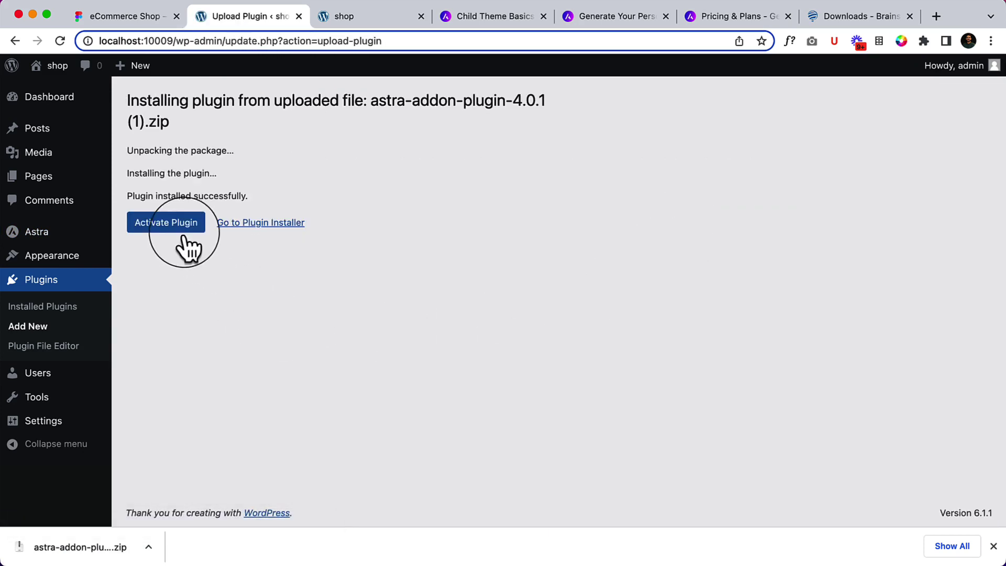
{"action": "left_click", "coordinate": [181, 240]}
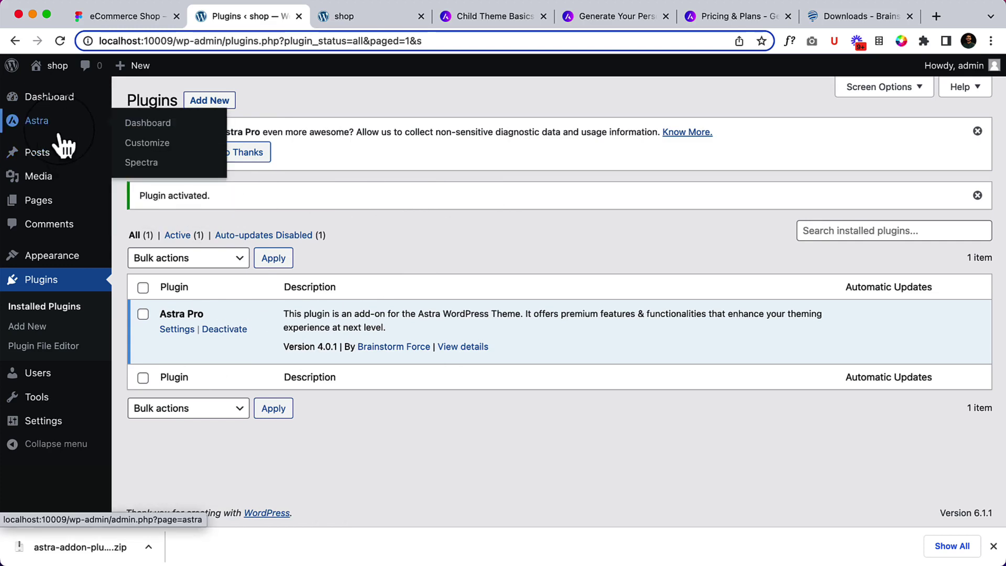
Check Astra's Settings tab to verify the Astra Pro 4.0.1 license reads 'Your license is active'.
{"action": "mouse_move", "coordinate": [37, 120]}
{"action": "left_click", "coordinate": [155, 128]}
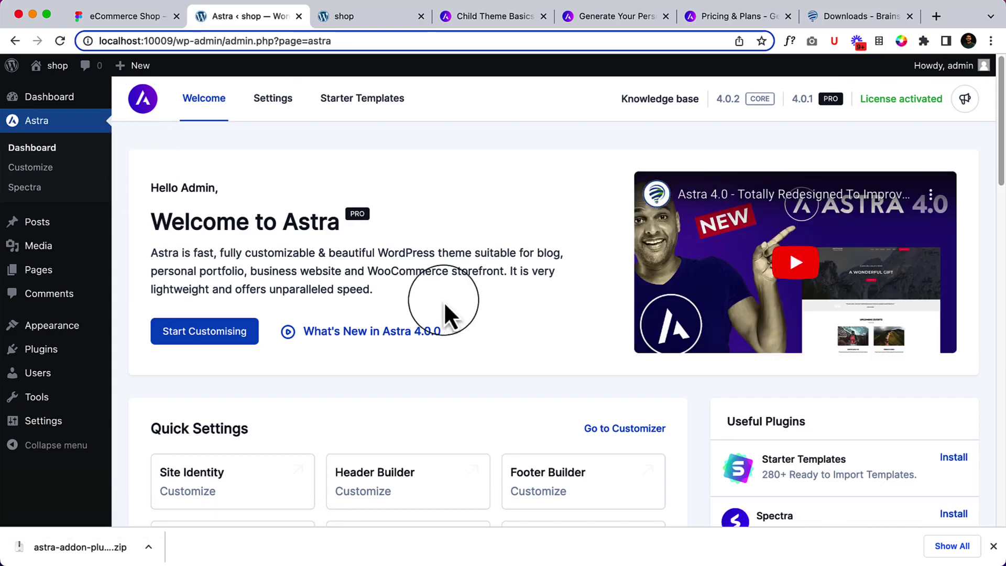
{"action": "scroll", "coordinate": [415, 237], "scroll_direction": "down", "scroll_amount": 2}
{"action": "scroll", "coordinate": [415, 237], "scroll_direction": "up", "scroll_amount": 2}
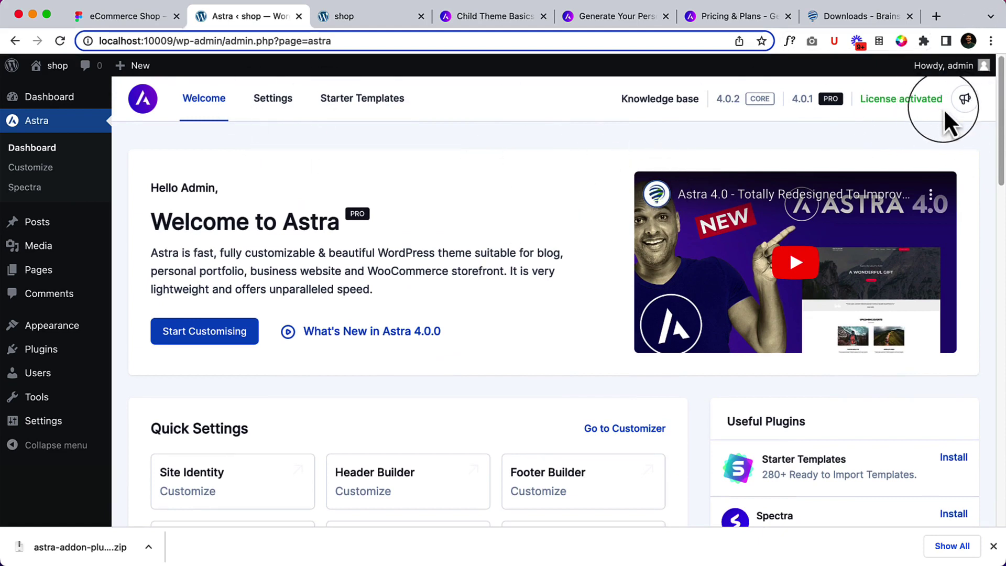
{"action": "left_click", "coordinate": [278, 118]}
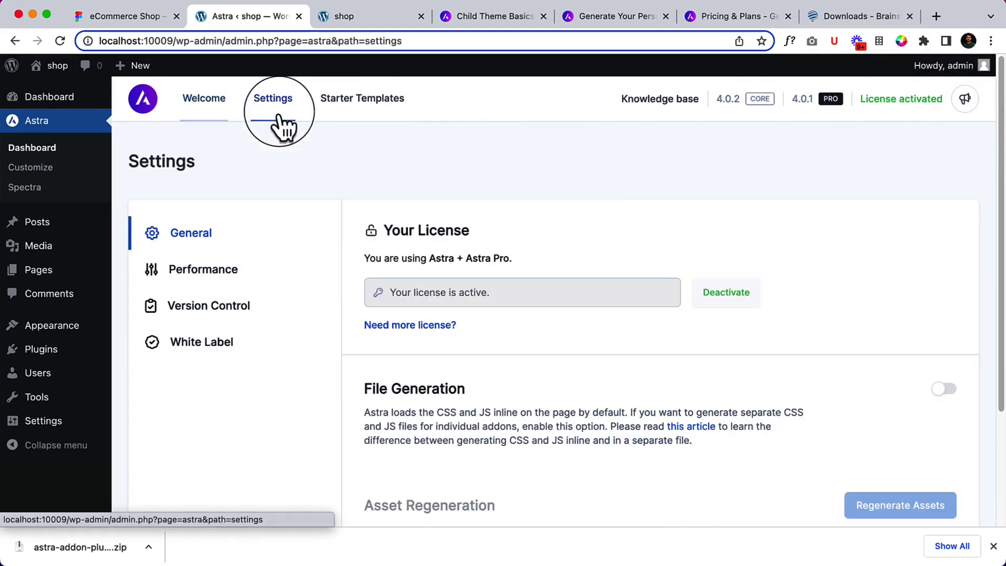
{"action": "left_click", "coordinate": [178, 41]}
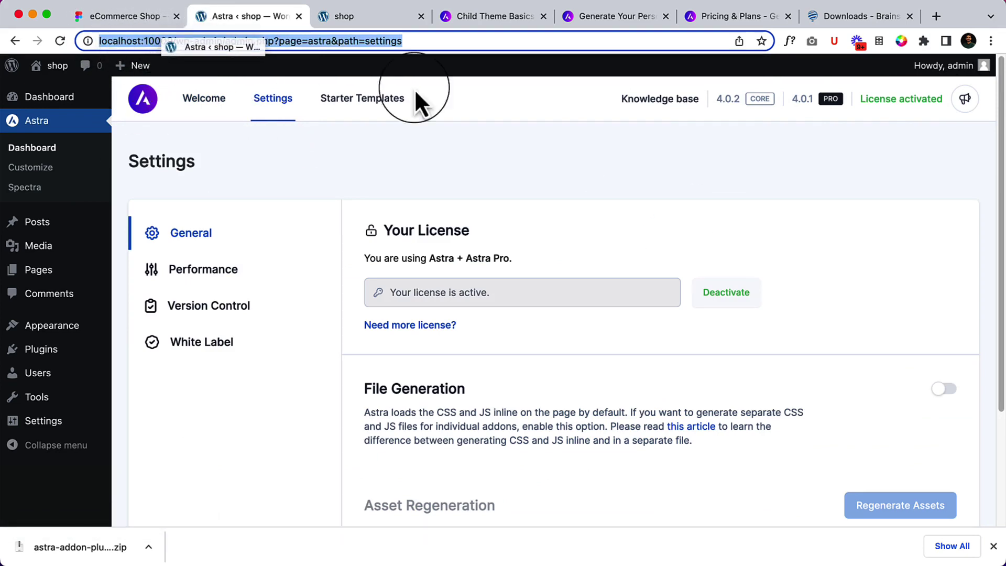
{"action": "left_click", "coordinate": [439, 168]}
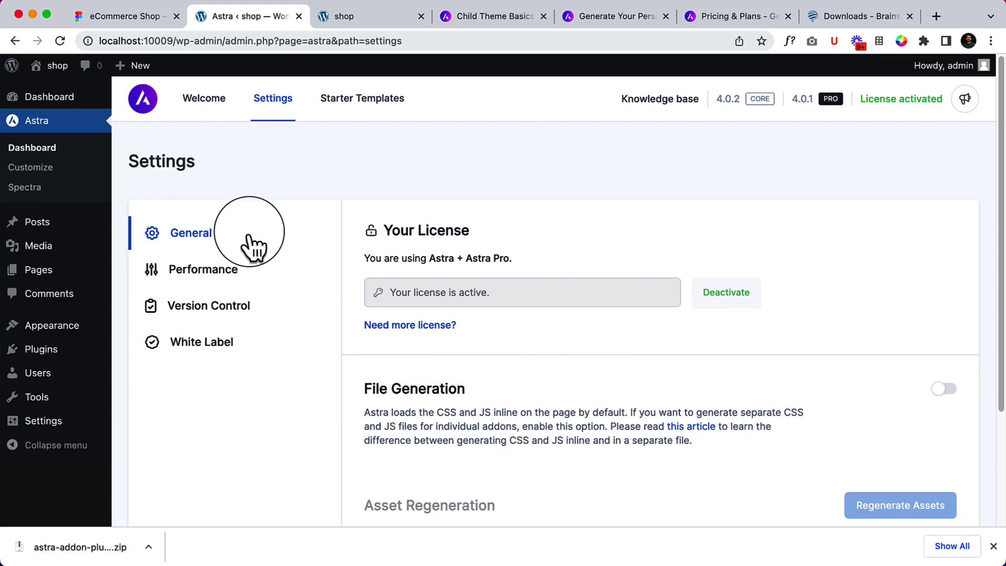
{"action": "scroll", "coordinate": [246, 241], "scroll_direction": "down", "scroll_amount": 3}
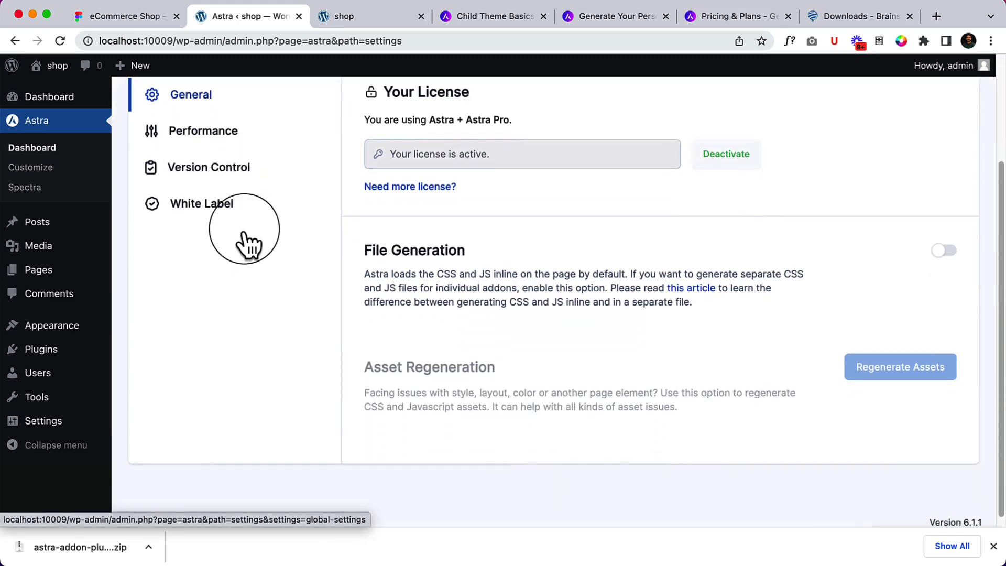
{"action": "scroll", "coordinate": [247, 241], "scroll_direction": "up", "scroll_amount": 3}
{"action": "scroll", "coordinate": [236, 331], "scroll_direction": "down", "scroll_amount": 5}
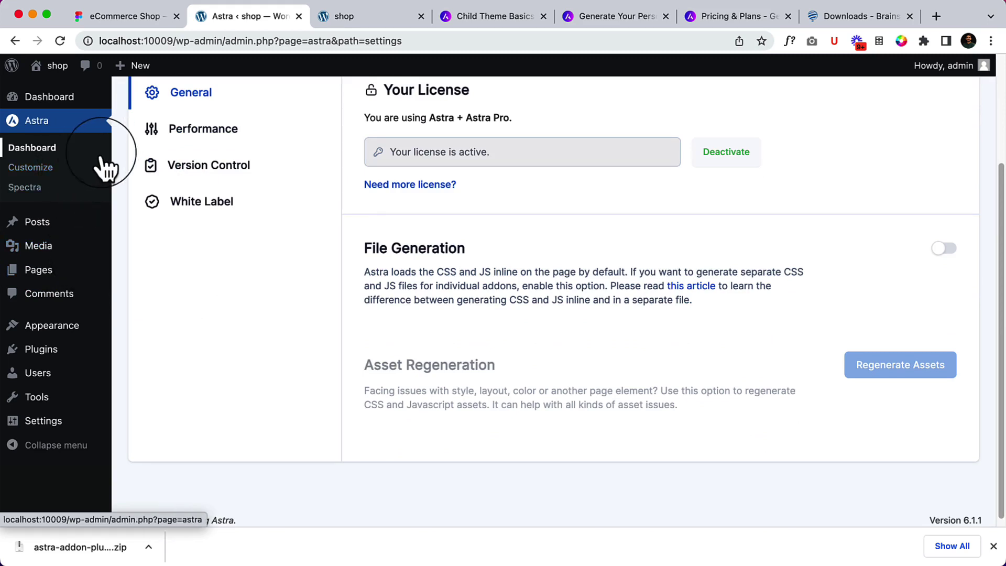